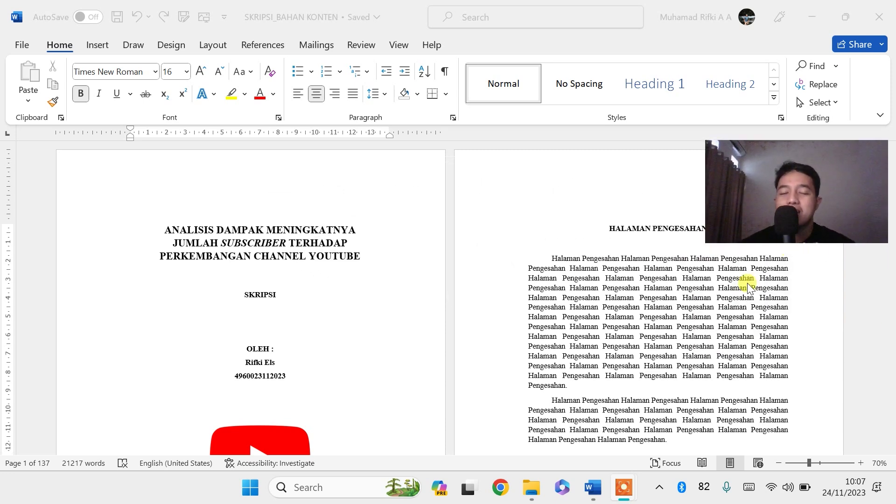
# Scroll to the document title and place the insertion point at its start.
pyautogui.scroll(-2, 357, 214)
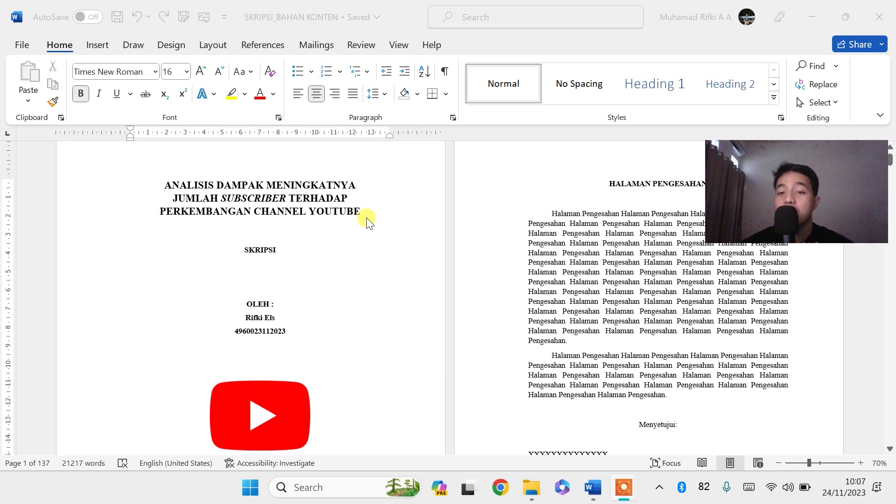
pyautogui.scroll(-1, 392, 219)
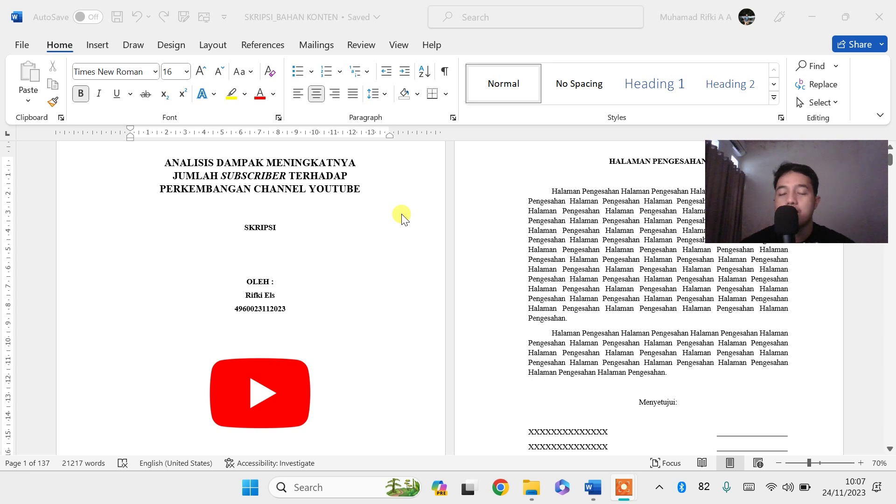
pyautogui.moveTo(826, 190); pyautogui.dragTo(826, 197)
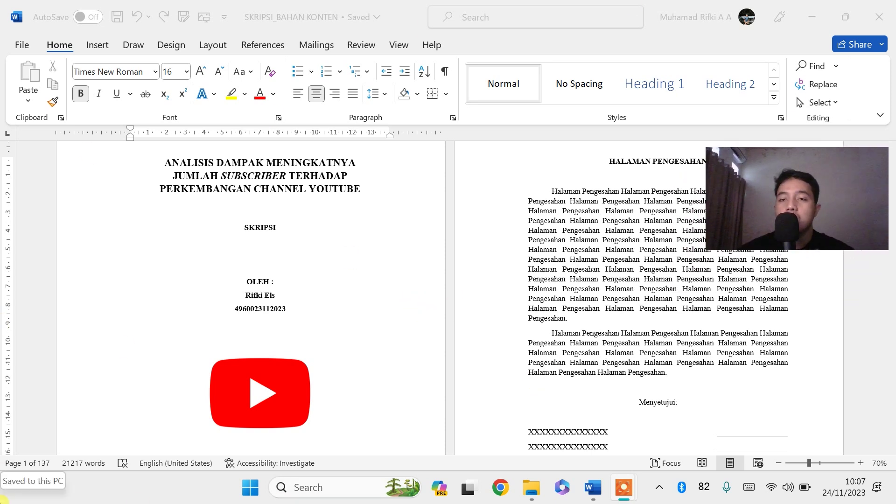
pyautogui.click(57, 45)
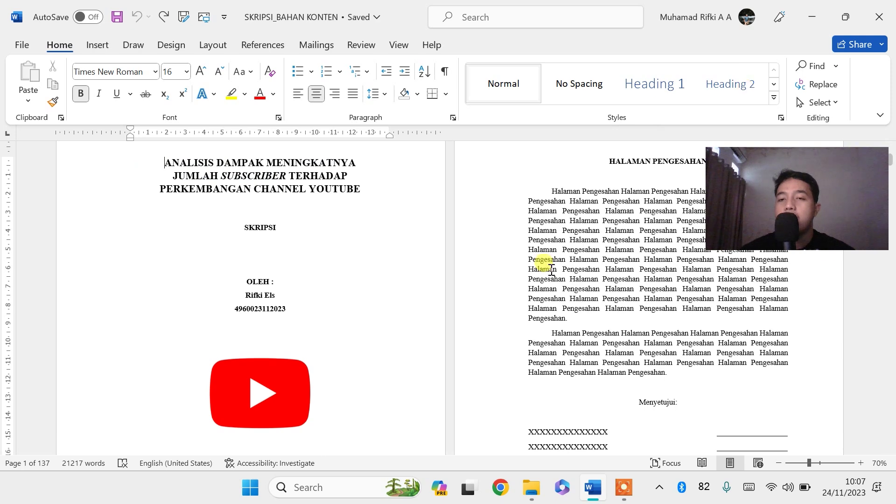
pyautogui.moveTo(654, 83)
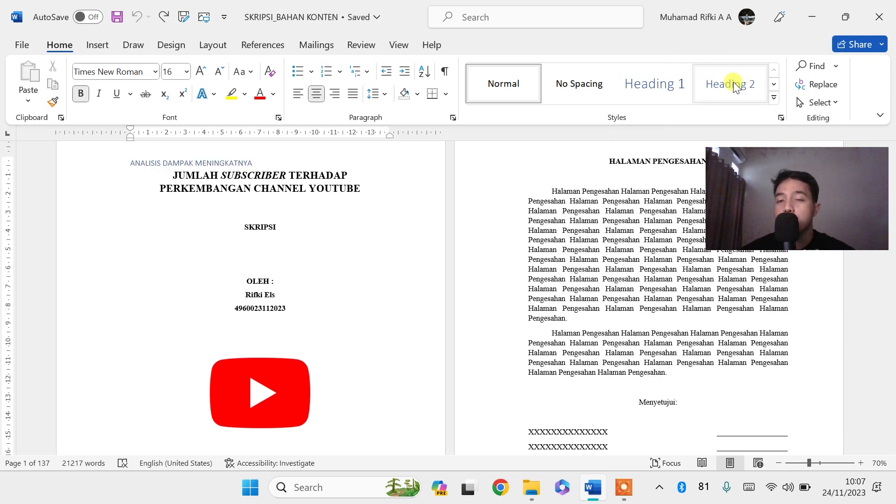
# Set the Heading 1 style font to Times New Roman, 12 pt, bold, black.
pyautogui.rightClick(668, 89)
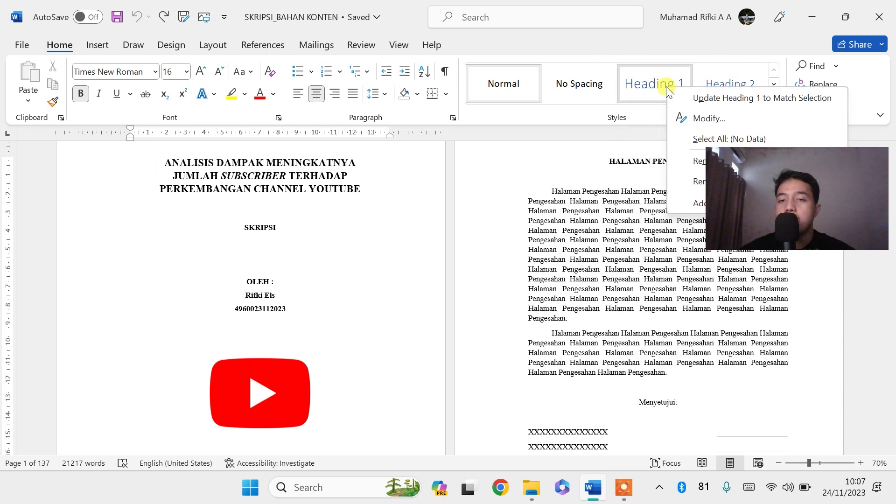
pyautogui.click(692, 119)
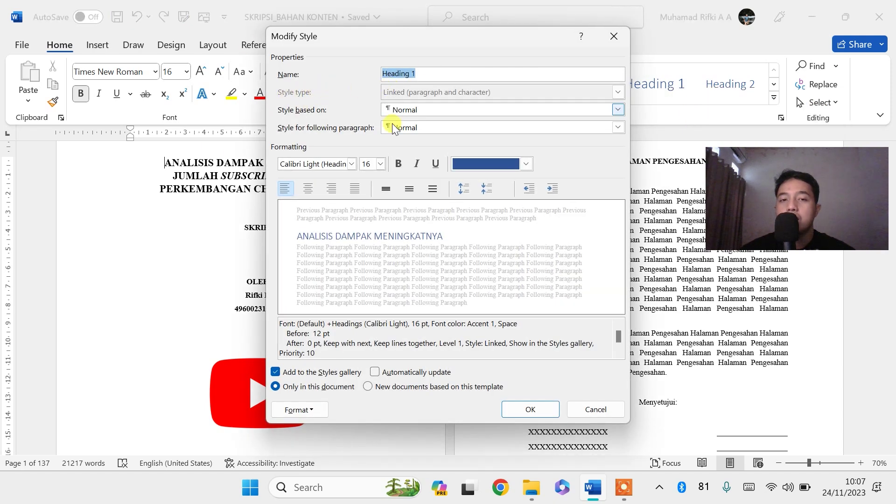
pyautogui.click(327, 166)
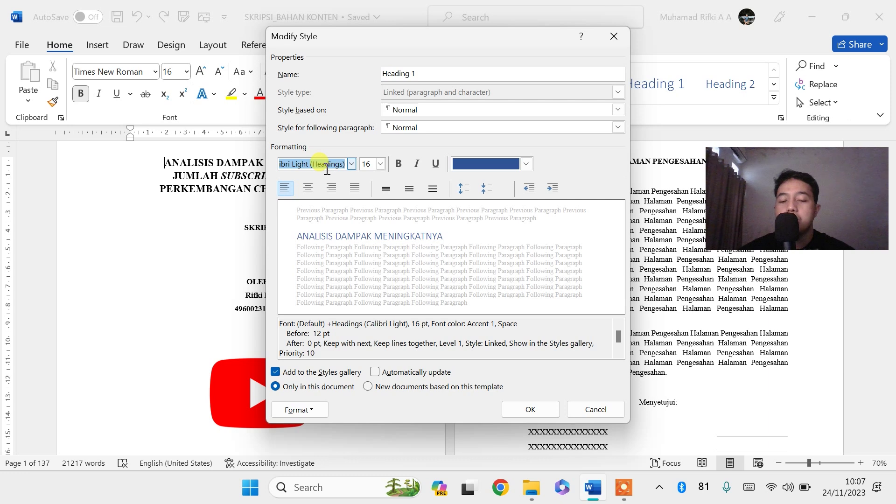
pyautogui.write('Times New Roman')
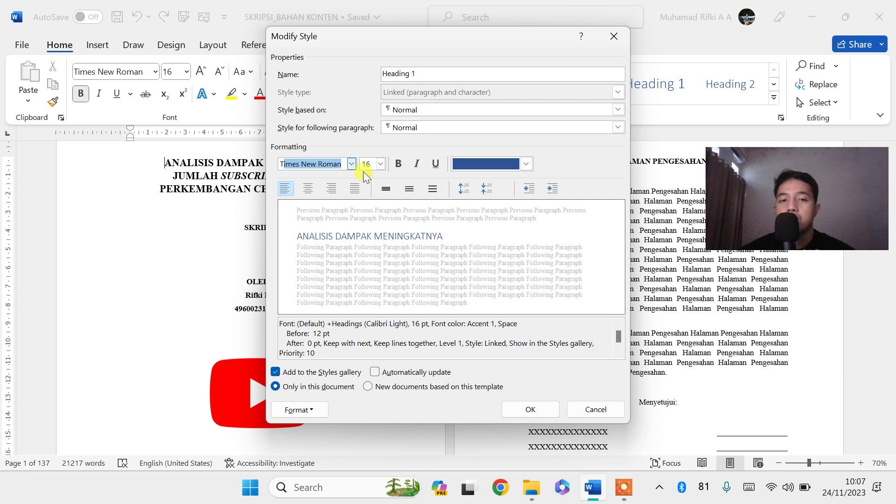
pyautogui.click(377, 163)
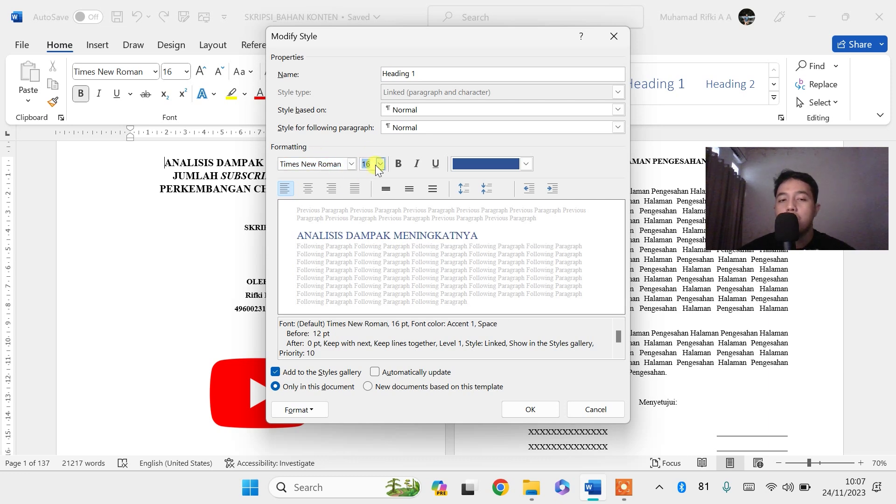
pyautogui.write('12')
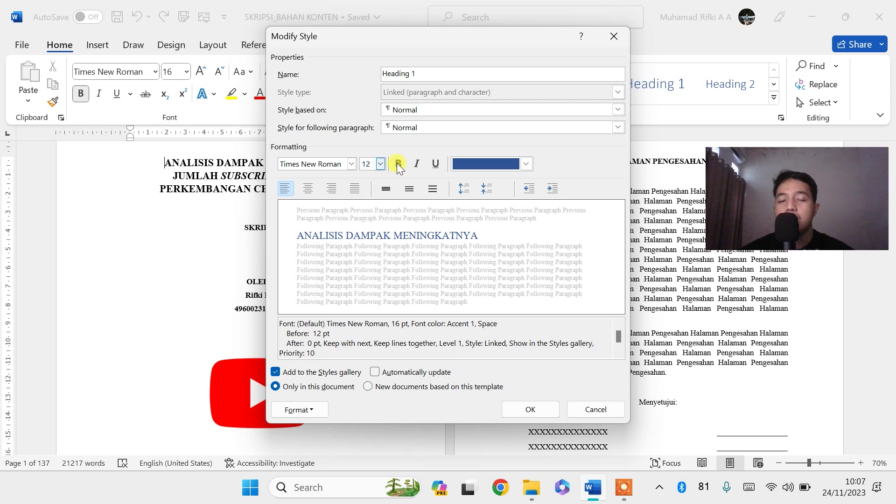
pyautogui.click(404, 164)
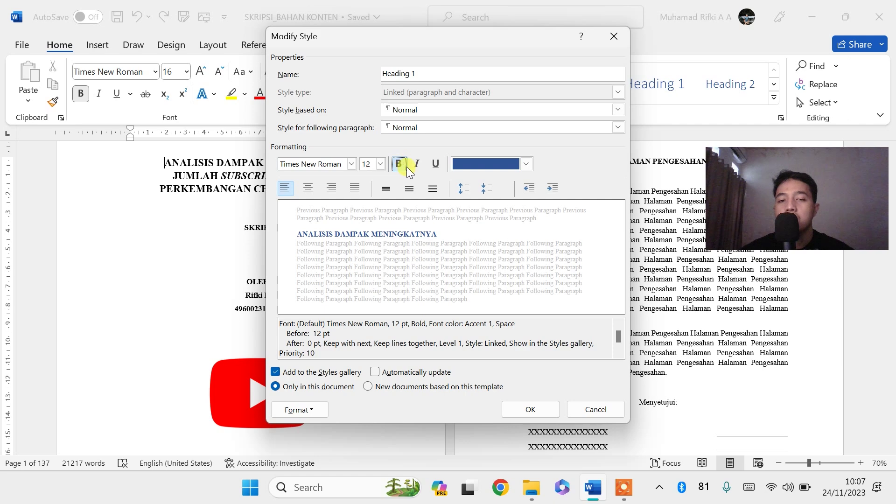
pyautogui.click(481, 158)
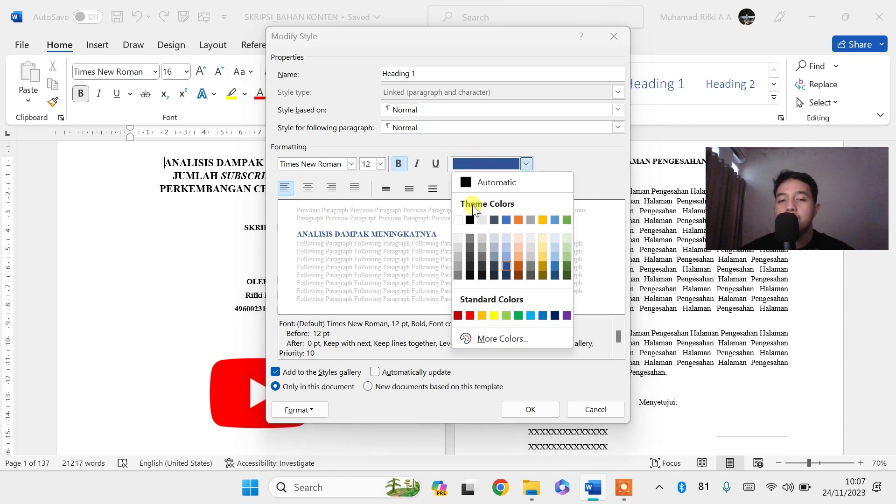
pyautogui.click(469, 221)
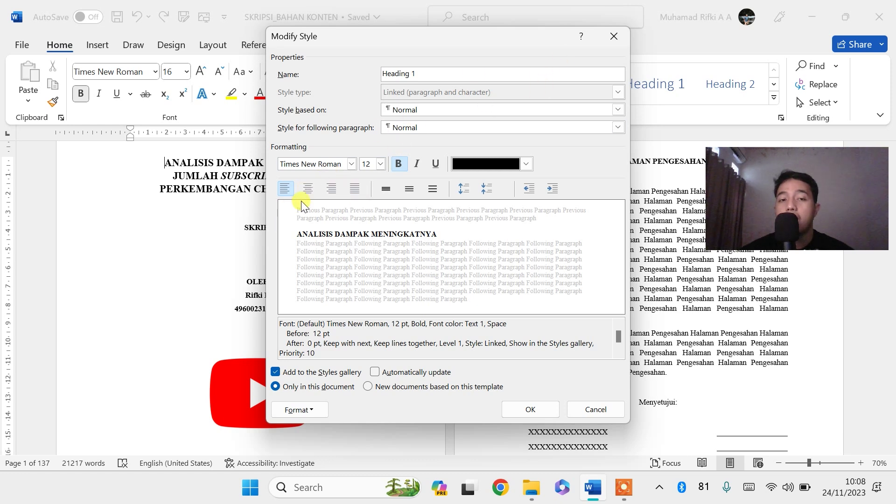
# Make Heading 1 centred and double-spaced with no space before, and save the style.
pyautogui.click(308, 189)
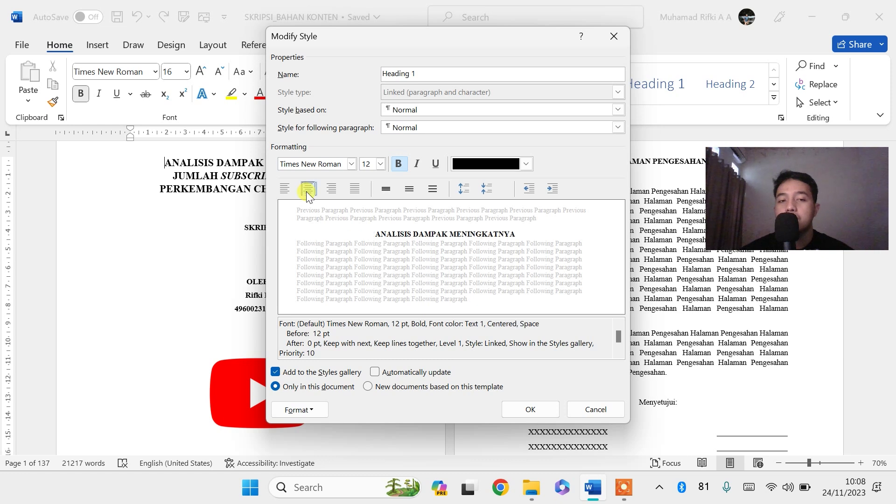
pyautogui.click(410, 189)
pyautogui.click(431, 189)
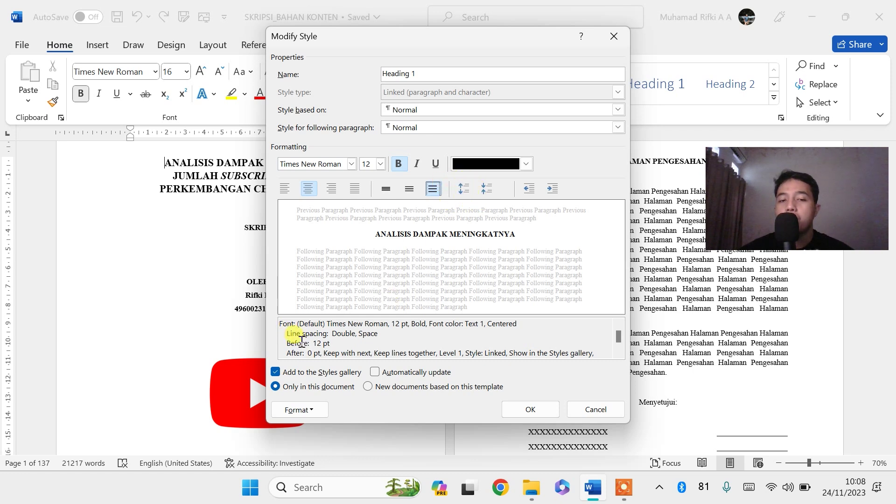
pyautogui.click(486, 189)
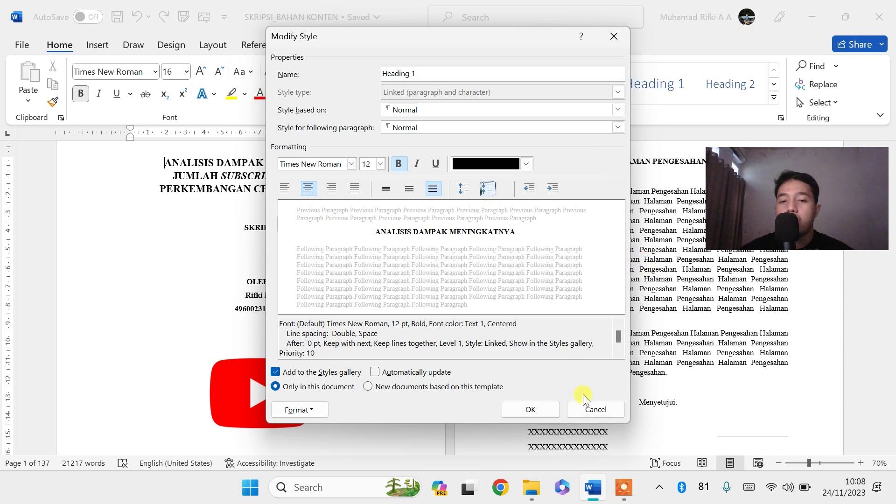
pyautogui.click(520, 411)
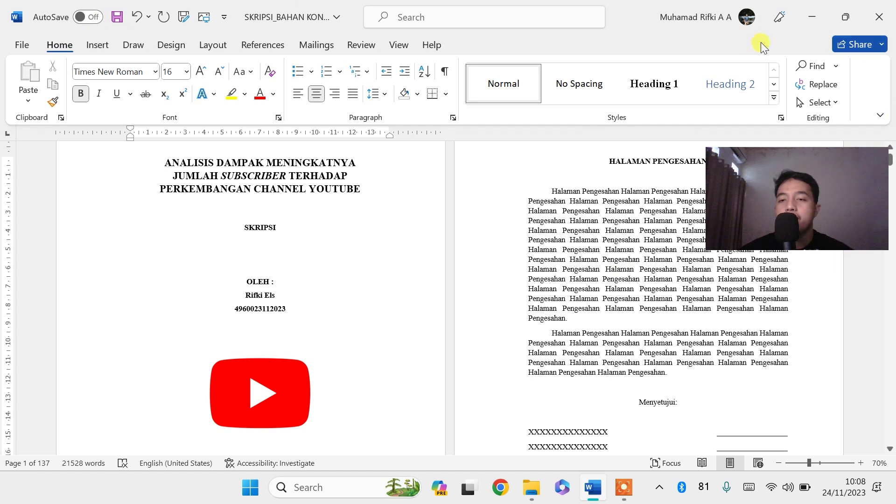
pyautogui.click(747, 93)
# Change the Heading 2 style font to Times New Roman, bold, black.
pyautogui.rightClick(747, 94)
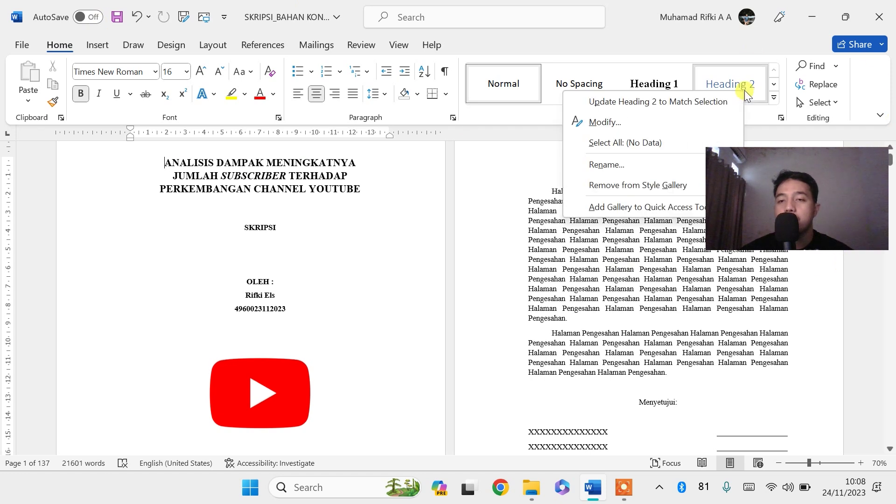
pyautogui.press('Escape')
pyautogui.rightClick(755, 70)
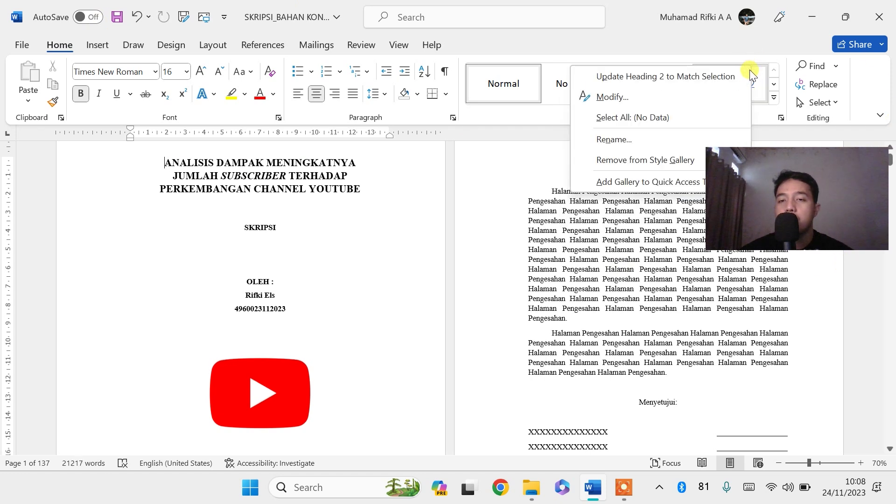
pyautogui.click(681, 99)
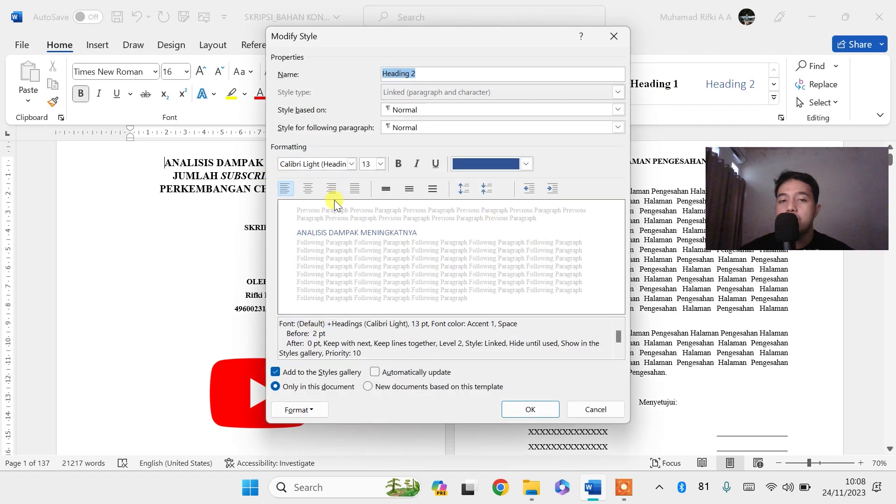
pyautogui.click(324, 165)
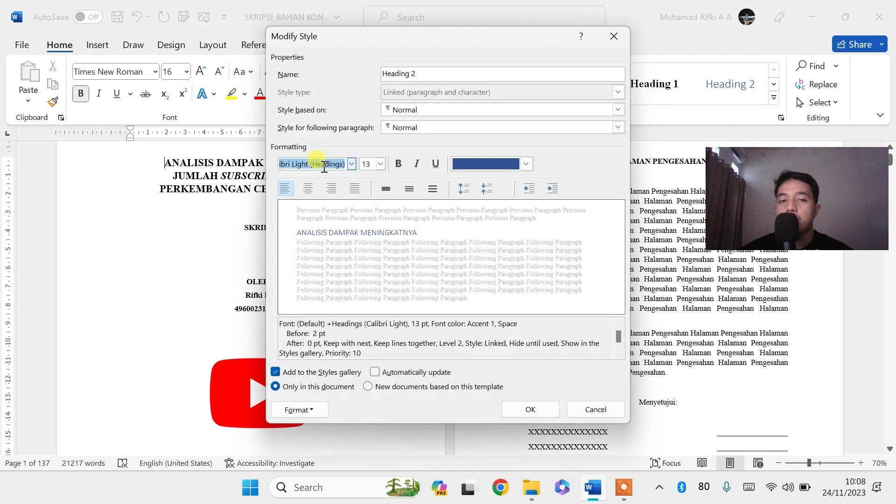
pyautogui.write('Times New Roman')
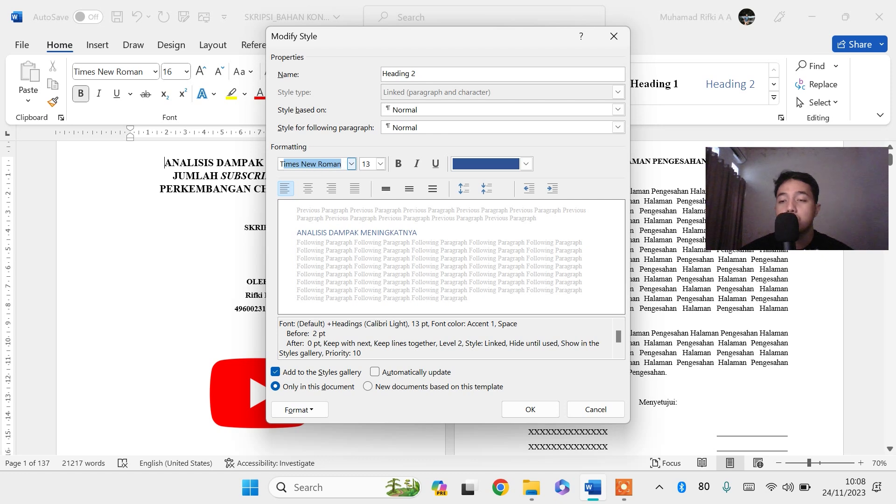
pyautogui.click(373, 164)
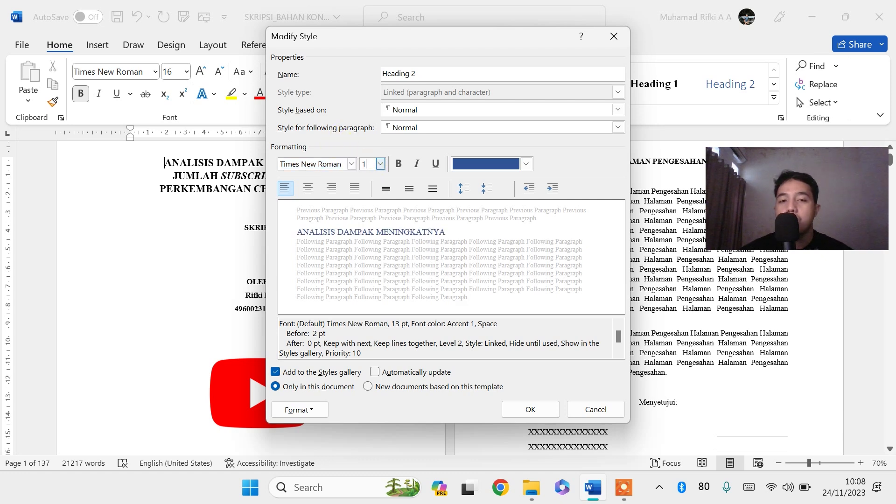
pyautogui.write('12')
pyautogui.click(400, 162)
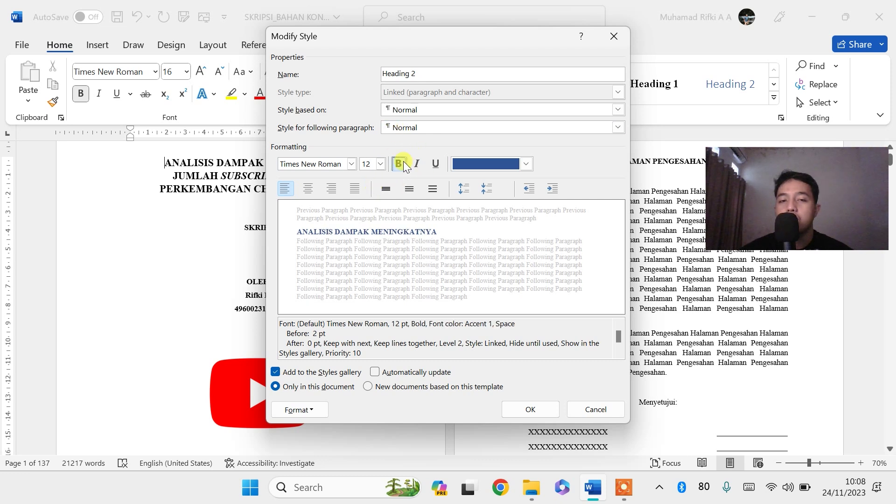
pyautogui.click(486, 163)
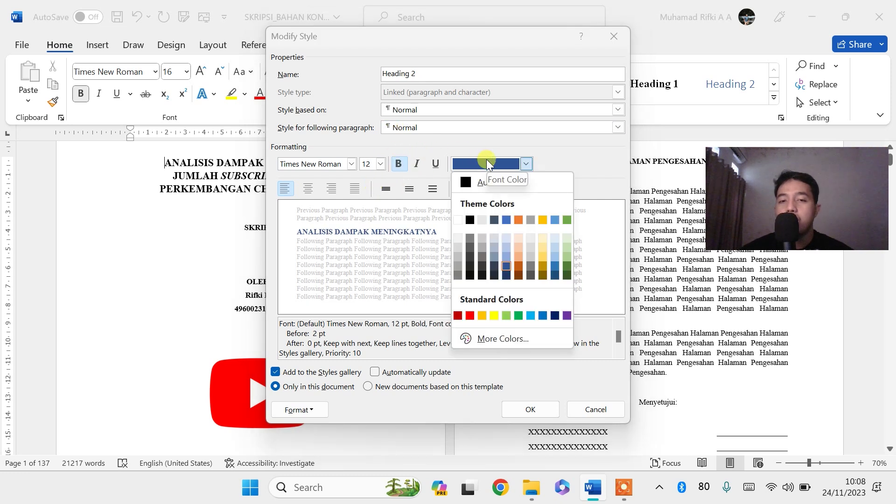
pyautogui.click(469, 220)
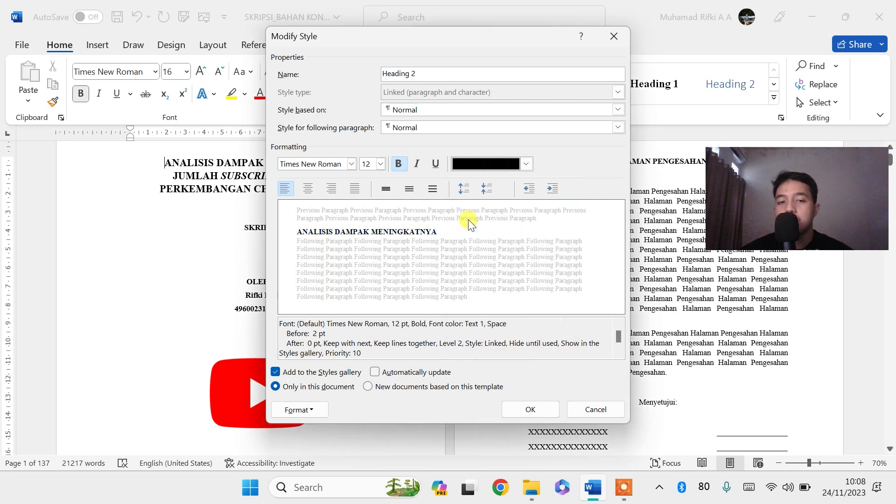
# Set Heading 2 to justified, double spacing and no space before, then confirm.
pyautogui.click(308, 189)
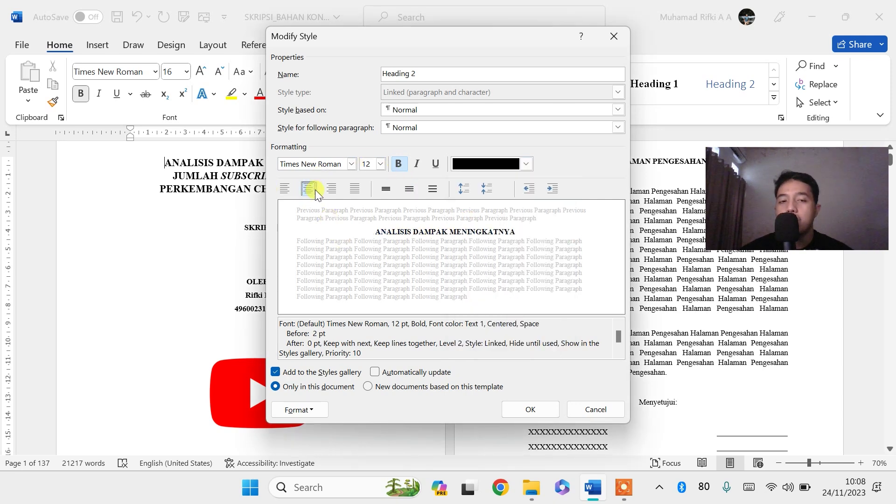
pyautogui.click(355, 188)
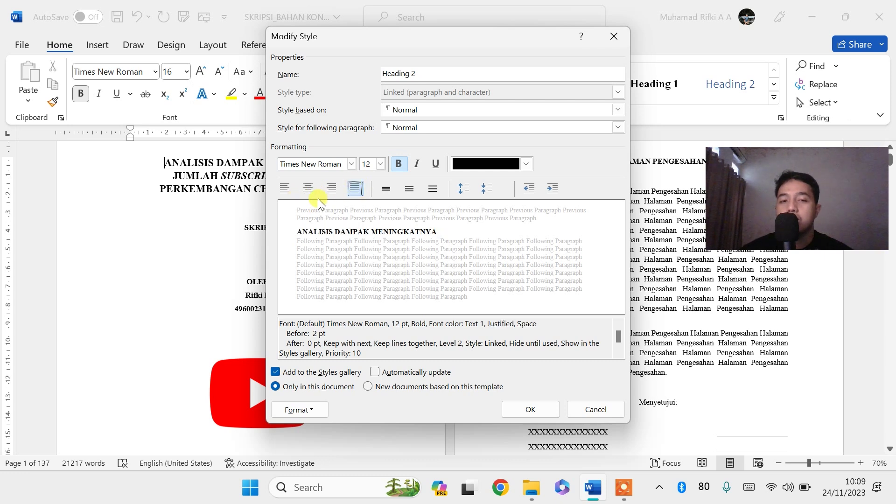
pyautogui.click(287, 186)
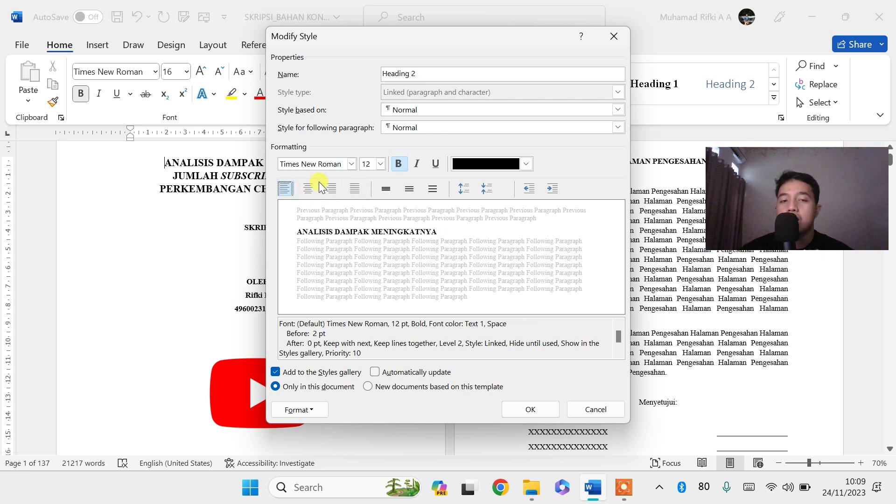
pyautogui.click(357, 188)
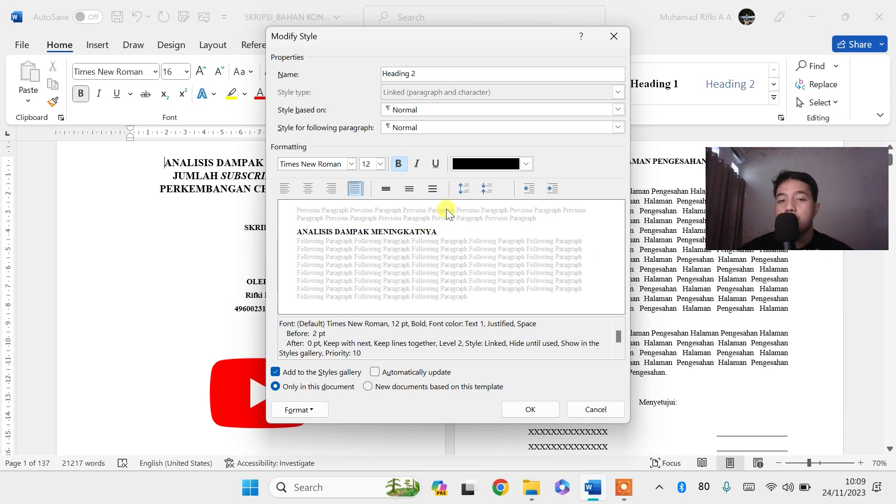
pyautogui.click(430, 189)
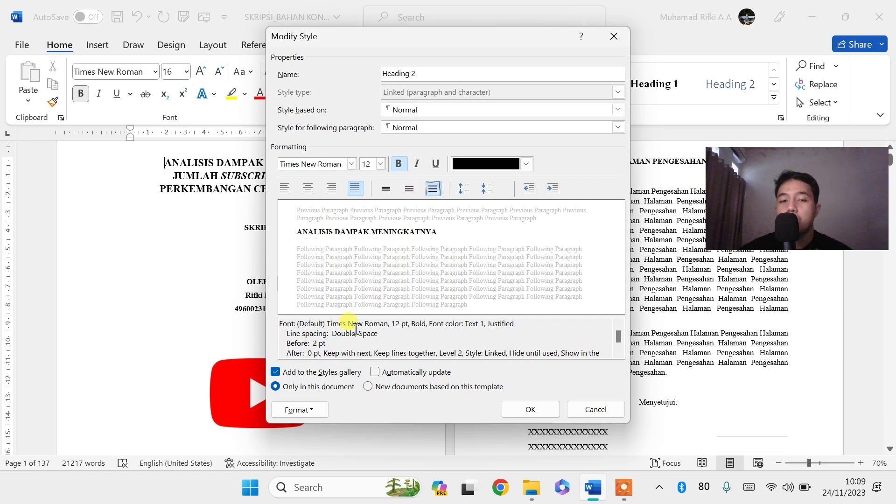
pyautogui.click(484, 190)
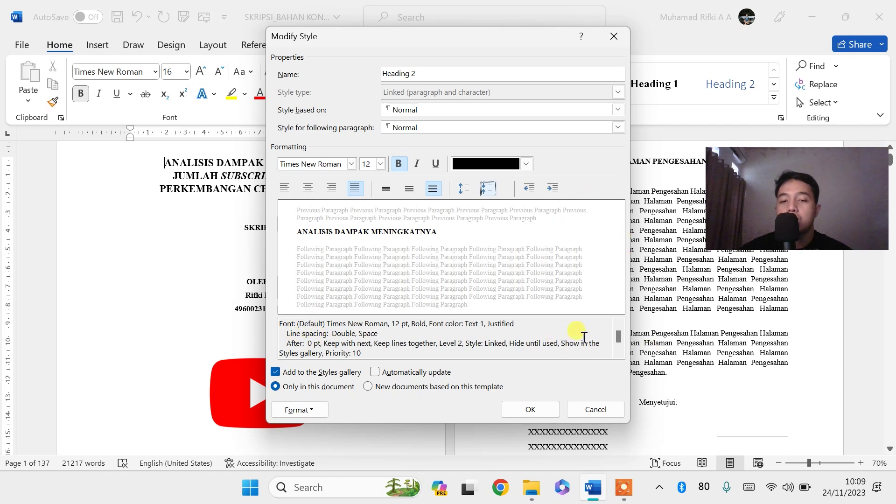
pyautogui.click(537, 410)
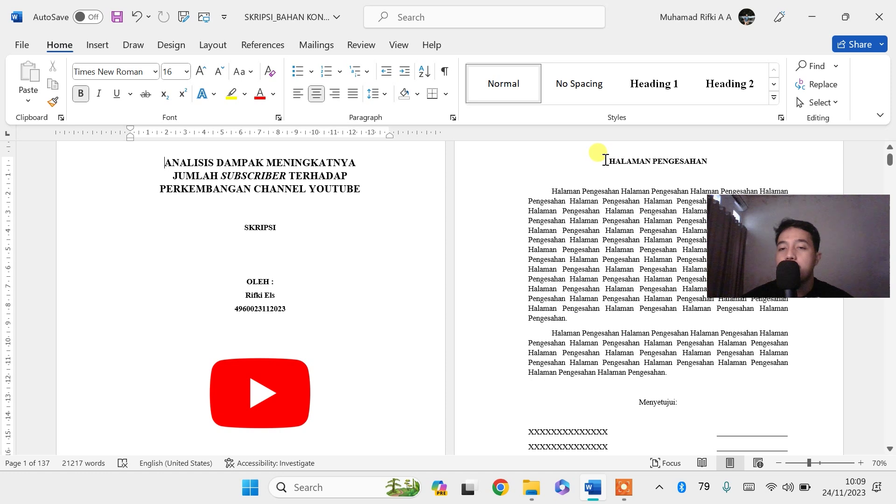
# Apply Heading 1 to HALAMAN PENGESAHAN and show the Navigation pane's heading outline.
pyautogui.moveTo(607, 160); pyautogui.dragTo(699, 162)
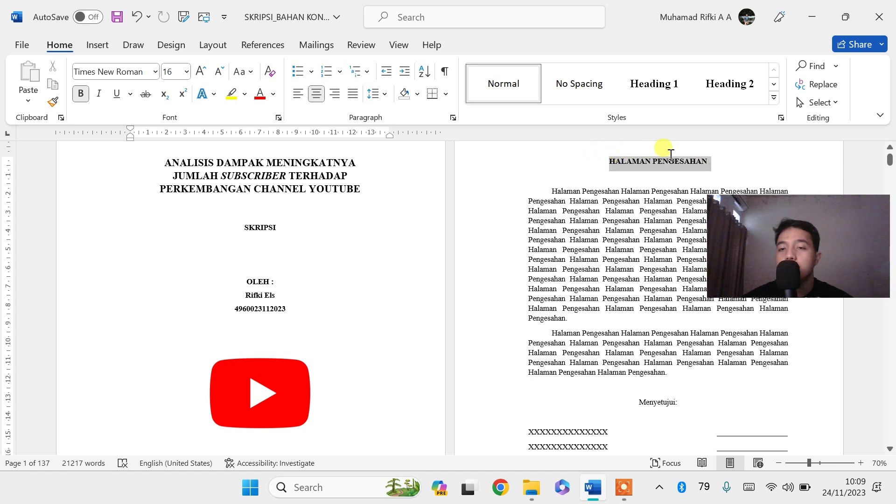
pyautogui.click(659, 89)
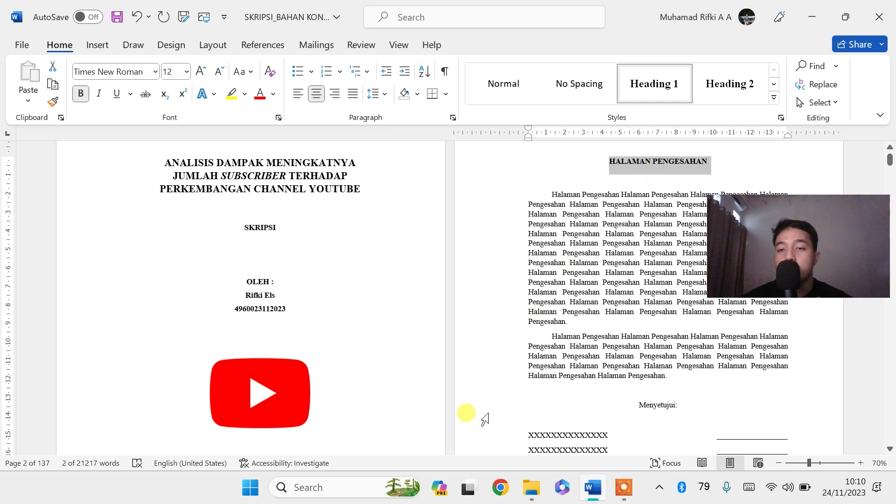
pyautogui.hotkey('ctrl', 'f')
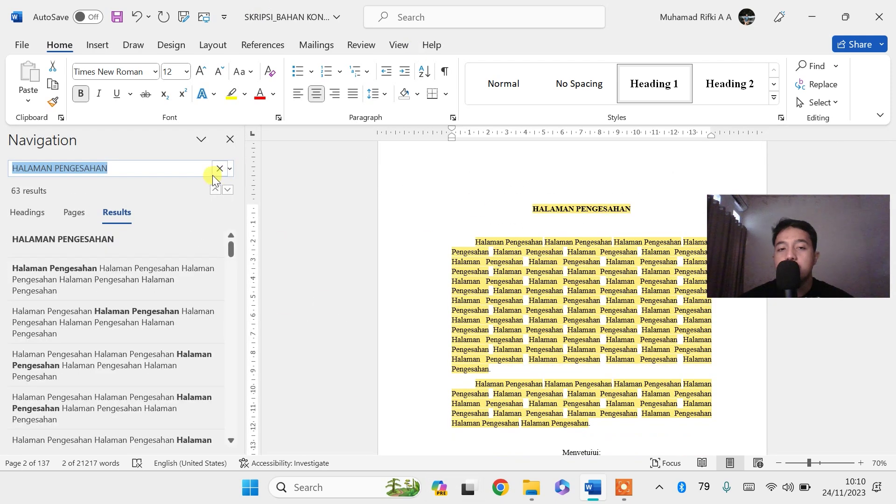
pyautogui.click(212, 175)
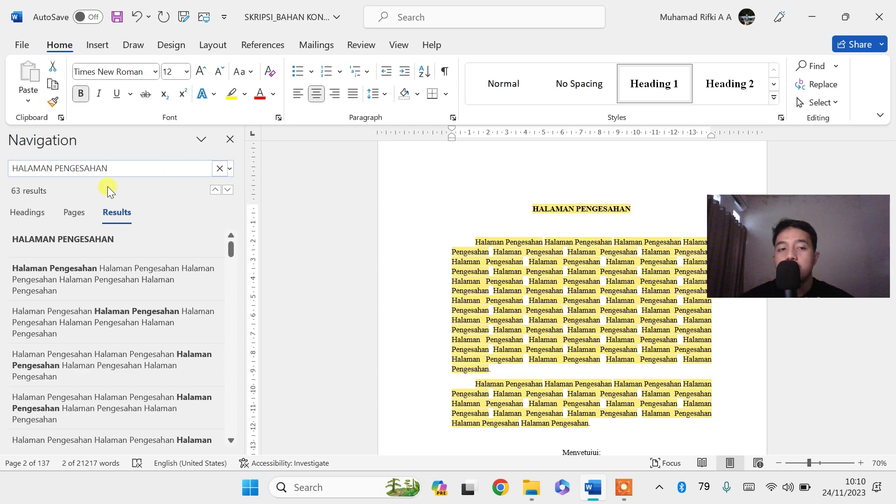
pyautogui.click(220, 168)
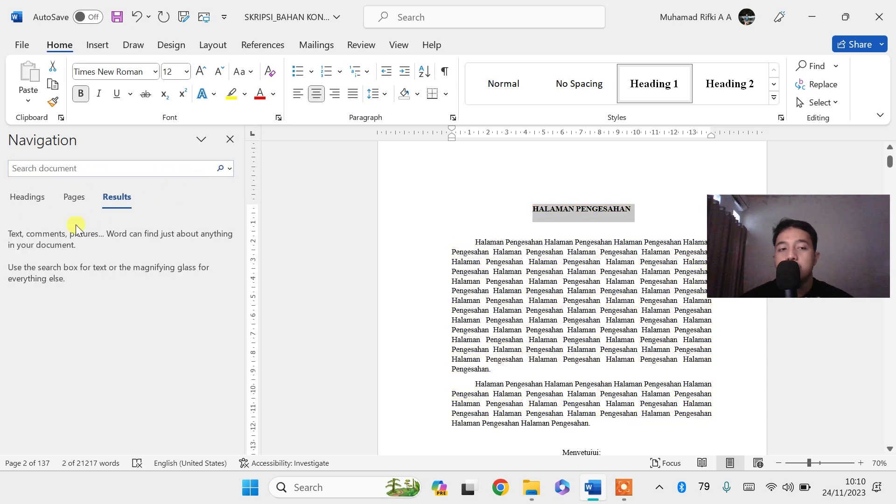
pyautogui.click(27, 197)
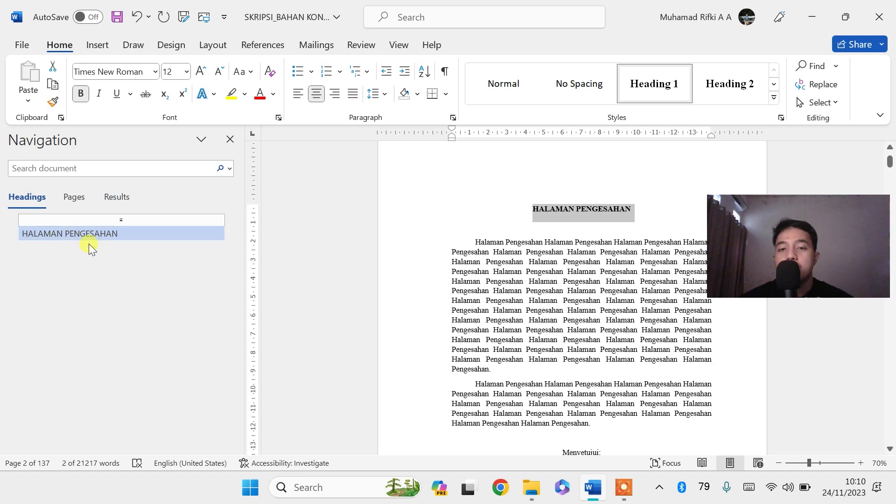
pyautogui.scroll(-10, 656, 260)
pyautogui.scroll(-3, 566, 286)
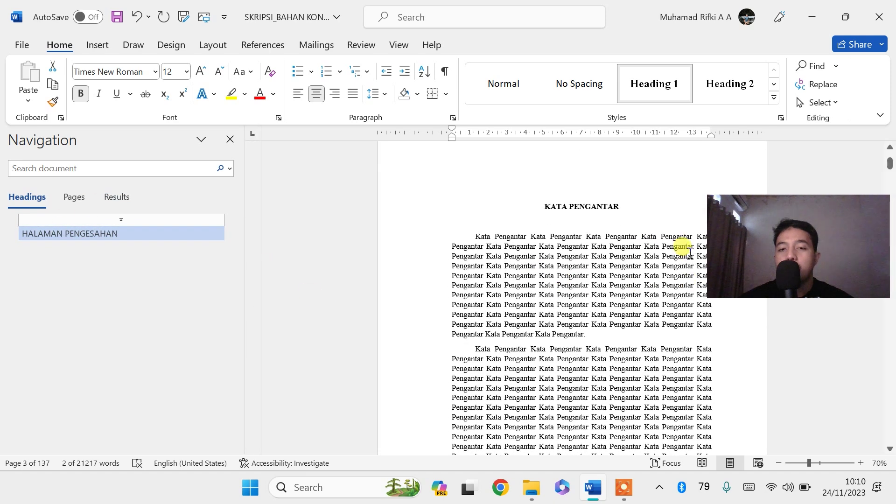
# Apply Heading 1 to the KATA PENGANTAR and DAFTAR ISI titles.
pyautogui.moveTo(625, 206); pyautogui.dragTo(544, 207)
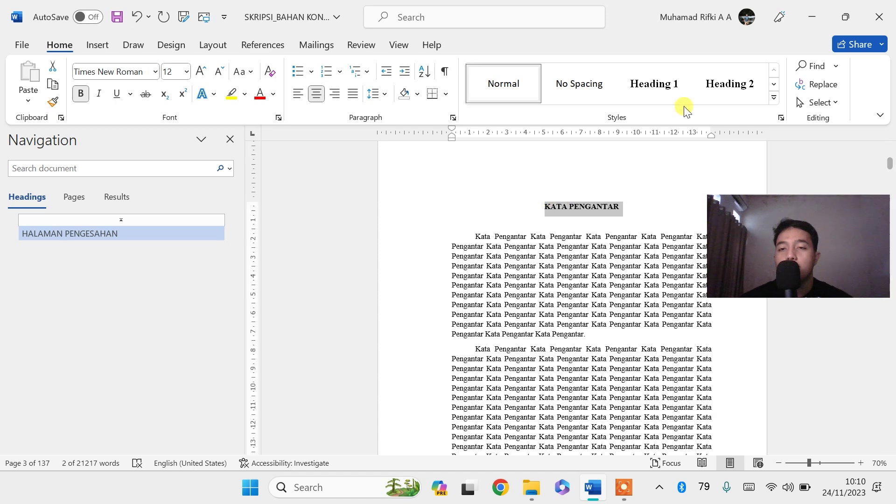
pyautogui.click(655, 84)
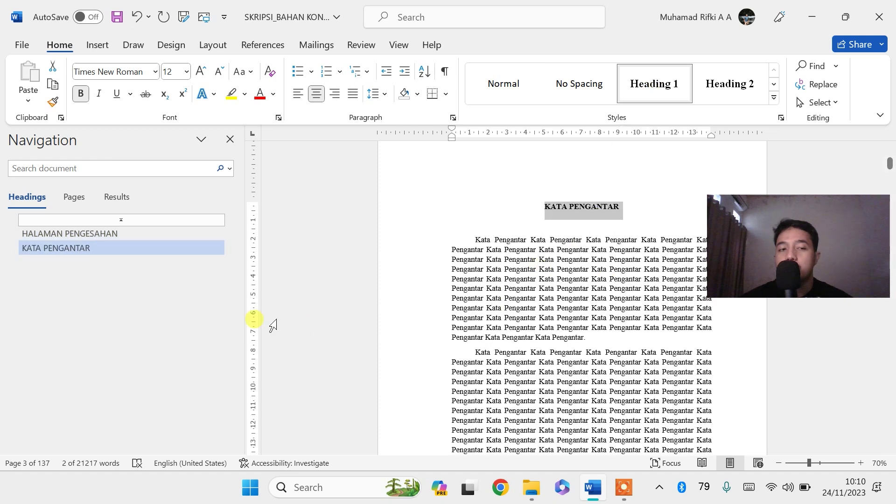
pyautogui.scroll(-3, 581, 252)
pyautogui.scroll(-10, 574, 254)
pyautogui.scroll(-5, 565, 259)
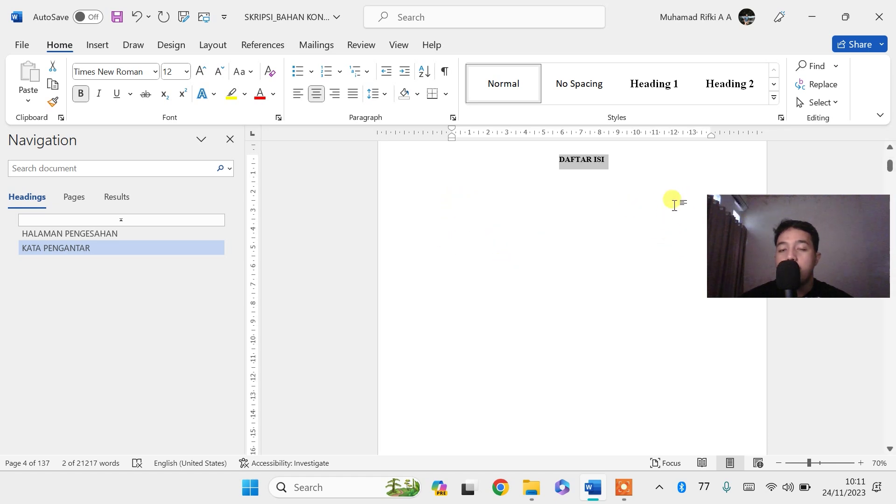
pyautogui.click(674, 88)
pyautogui.scroll(-1, 641, 213)
pyautogui.scroll(-5, 642, 216)
pyautogui.scroll(-4, 642, 215)
pyautogui.scroll(-2, 625, 207)
# Apply Heading 1 to DAFTAR TABEL, DAFTAR GAMBAR and GLOSARIUM.
pyautogui.moveTo(625, 226); pyautogui.dragTo(536, 211)
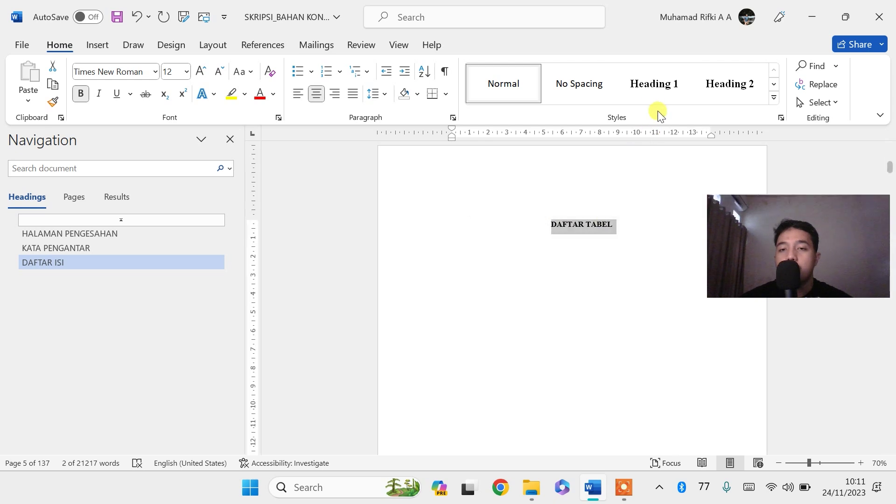
pyautogui.click(651, 89)
pyautogui.scroll(-3, 617, 271)
pyautogui.scroll(-5, 621, 282)
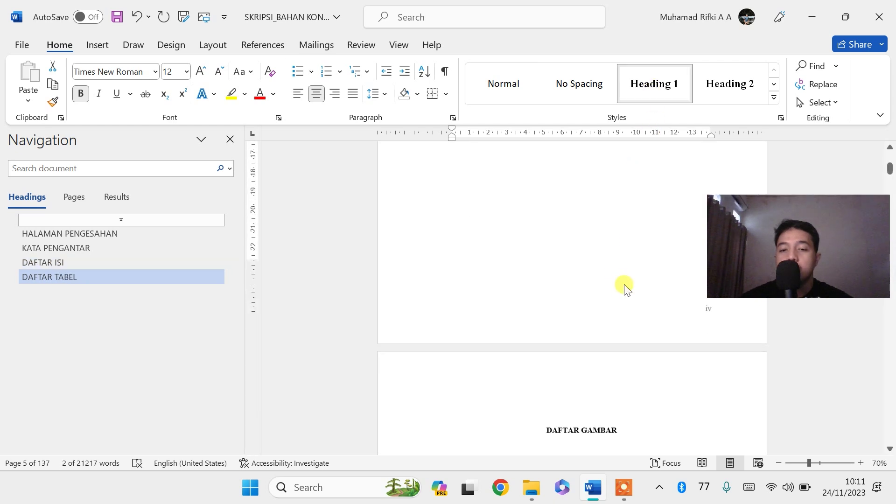
pyautogui.scroll(-2, 626, 290)
pyautogui.moveTo(620, 334); pyautogui.dragTo(542, 327)
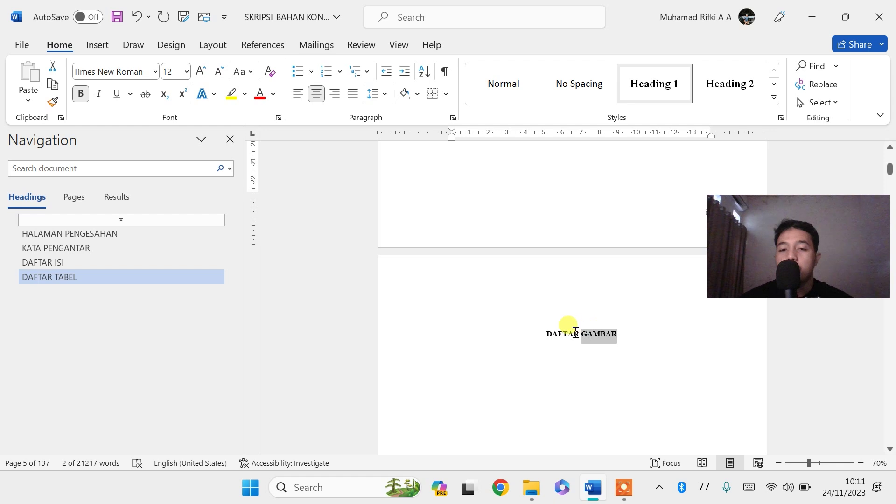
pyautogui.click(669, 83)
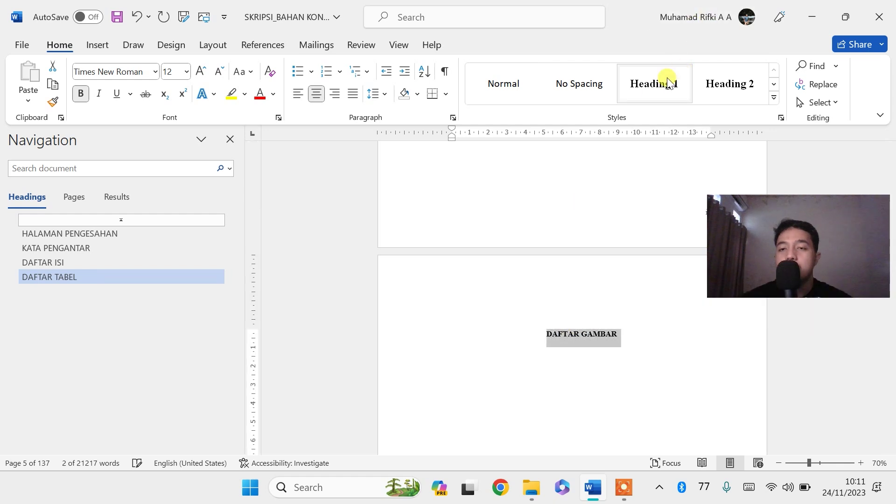
pyautogui.scroll(-3, 623, 326)
pyautogui.scroll(-5, 627, 325)
pyautogui.scroll(-5, 630, 322)
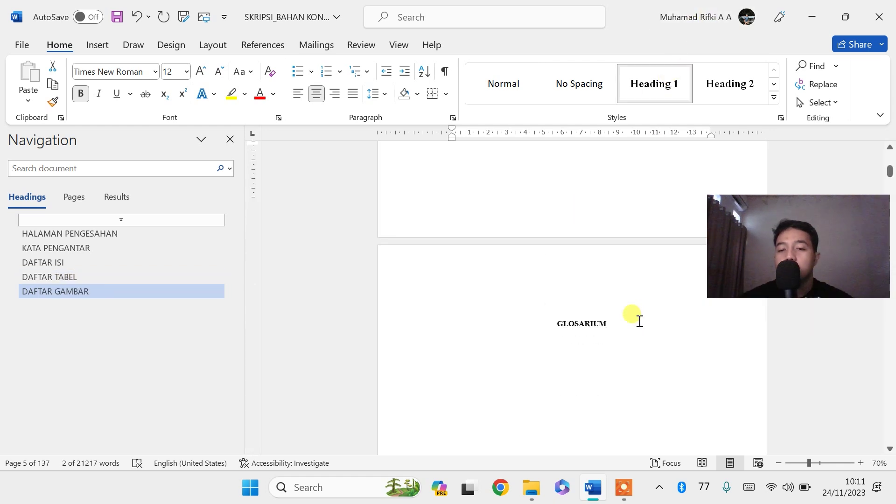
pyautogui.moveTo(635, 288); pyautogui.dragTo(553, 287)
pyautogui.click(647, 85)
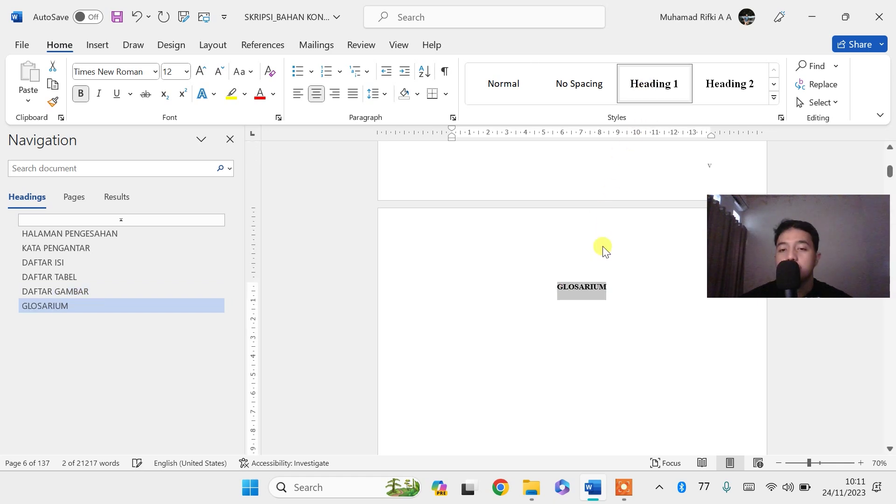
# Apply Heading 1 to the ABSTRAK title.
pyautogui.scroll(-3, 602, 252)
pyautogui.scroll(-3, 603, 255)
pyautogui.scroll(-2, 603, 261)
pyautogui.scroll(-1, 603, 266)
pyautogui.scroll(-1, 598, 252)
pyautogui.scroll(2, 537, 256)
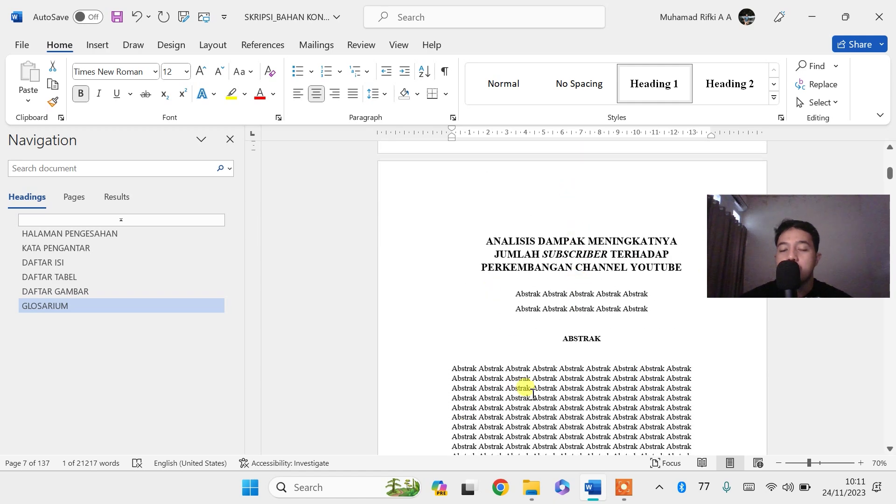
pyautogui.doubleClick(567, 339)
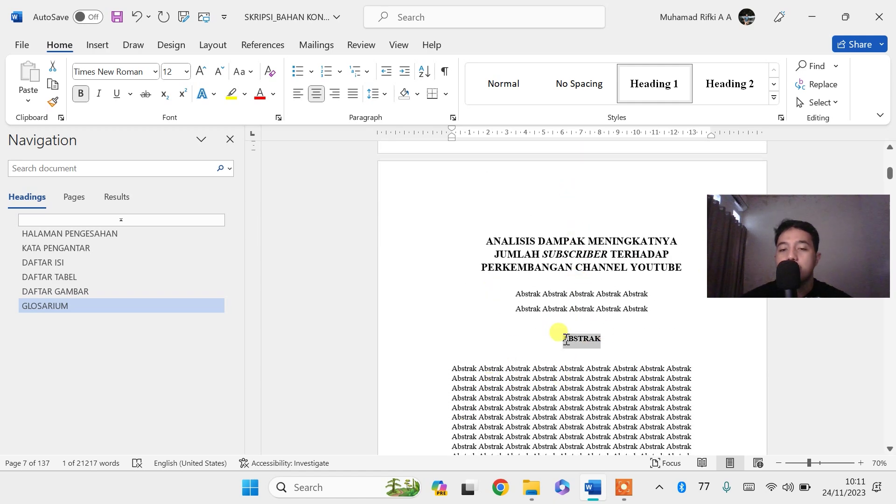
pyautogui.click(528, 256)
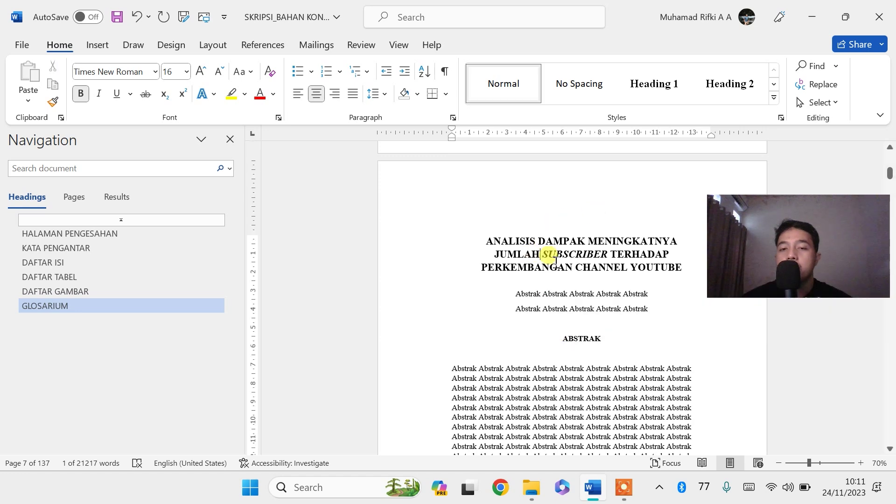
pyautogui.moveTo(603, 340); pyautogui.dragTo(554, 336)
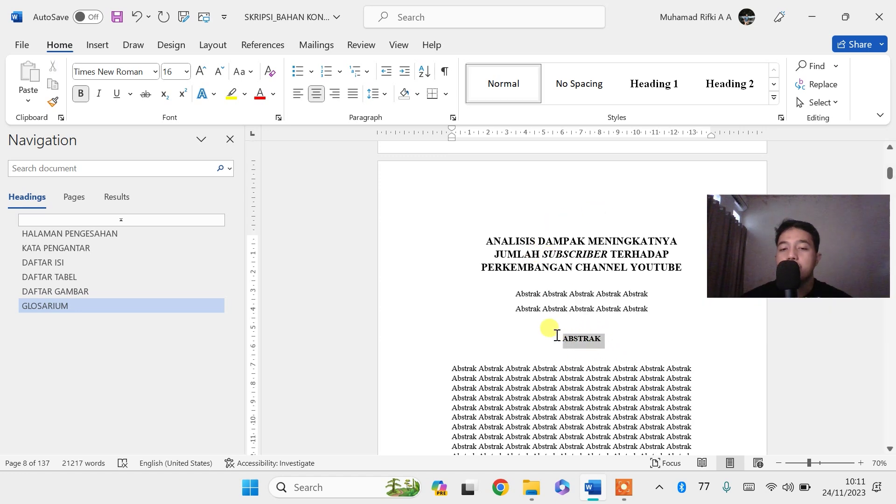
pyautogui.click(663, 84)
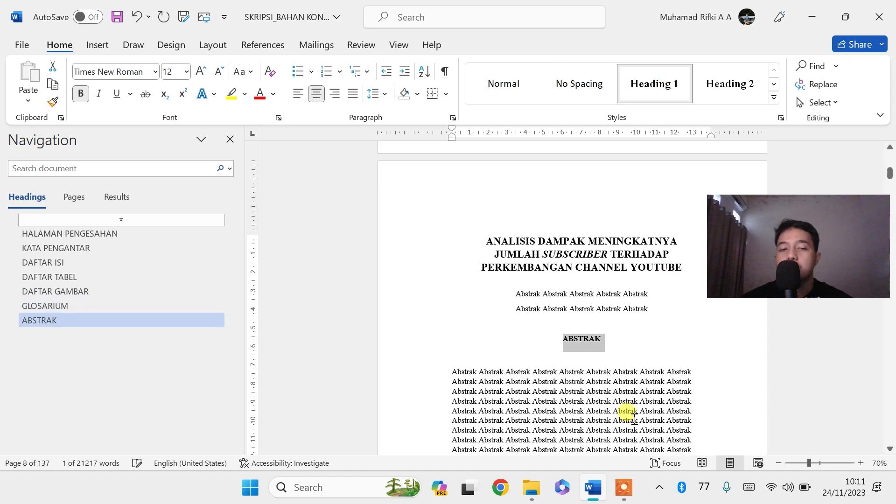
pyautogui.scroll(-10, 701, 364)
pyautogui.click(855, 339)
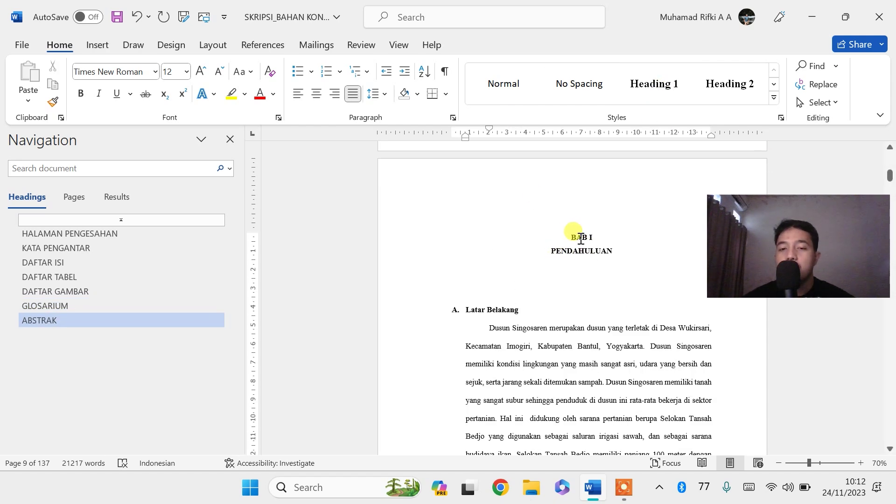
# Apply Heading 1 to the BAB I PENDAHULUAN chapter title.
pyautogui.moveTo(581, 239); pyautogui.dragTo(606, 252)
pyautogui.click(550, 255)
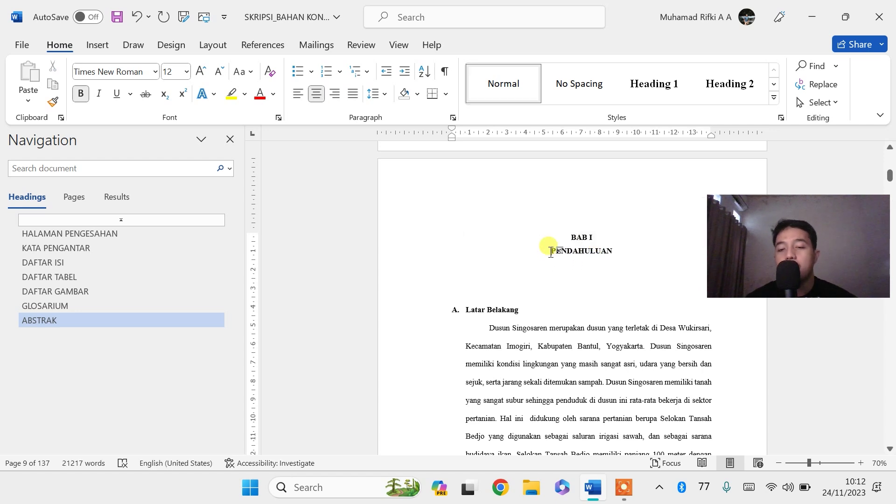
pyautogui.press('BackSpace')
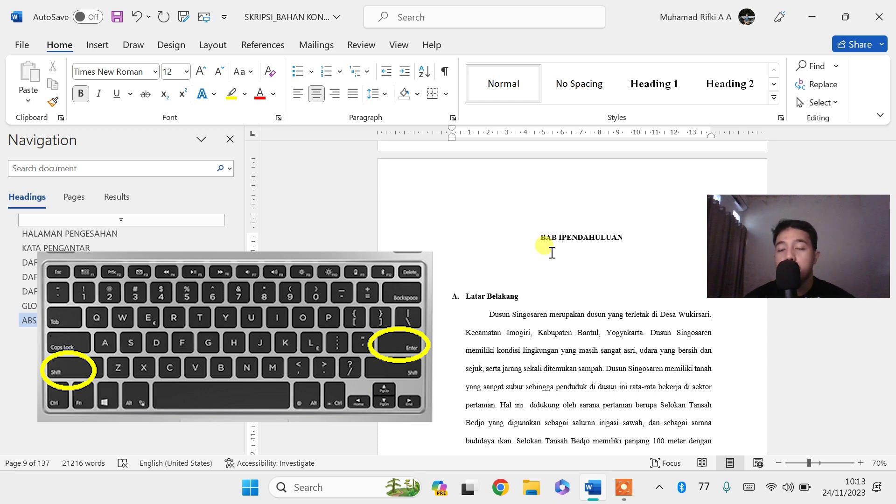
pyautogui.hotkey('shift', 'Return')
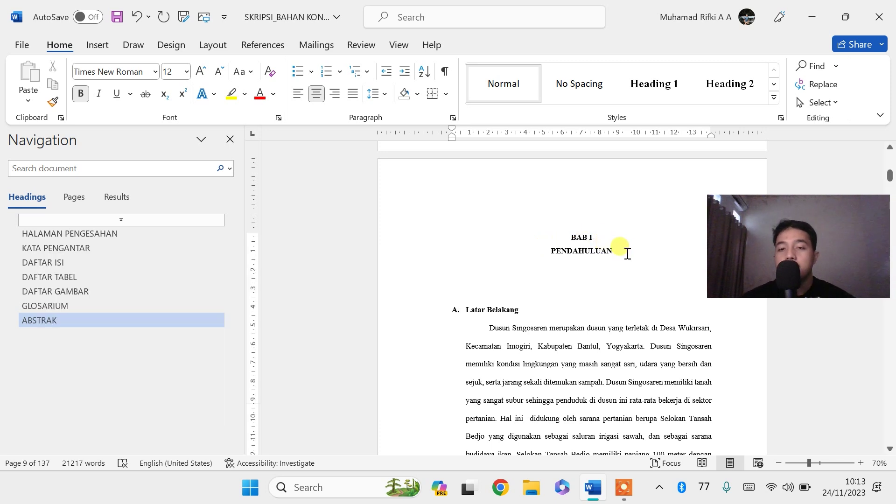
pyautogui.moveTo(627, 253); pyautogui.dragTo(571, 233)
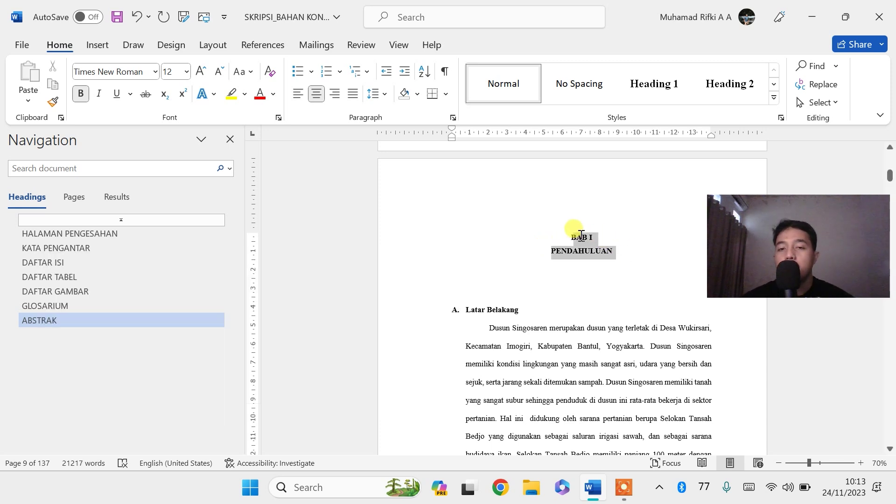
pyautogui.click(653, 85)
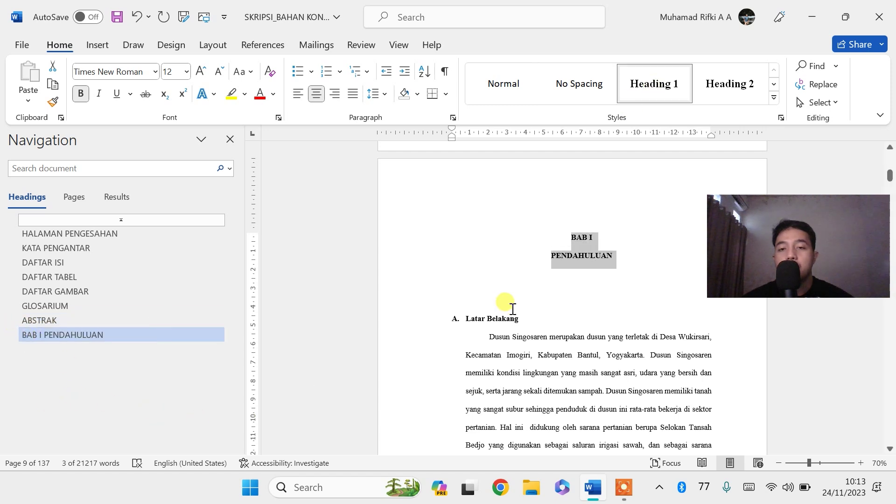
# Replace the paragraph break before PENDAHULUAN with a Shift+Enter line break.
pyautogui.click(549, 260)
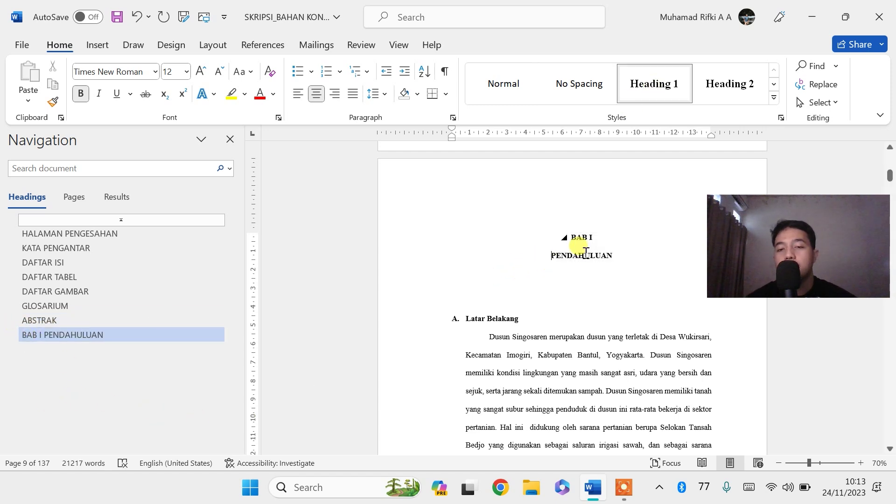
pyautogui.press('BackSpace')
pyautogui.press('Return')
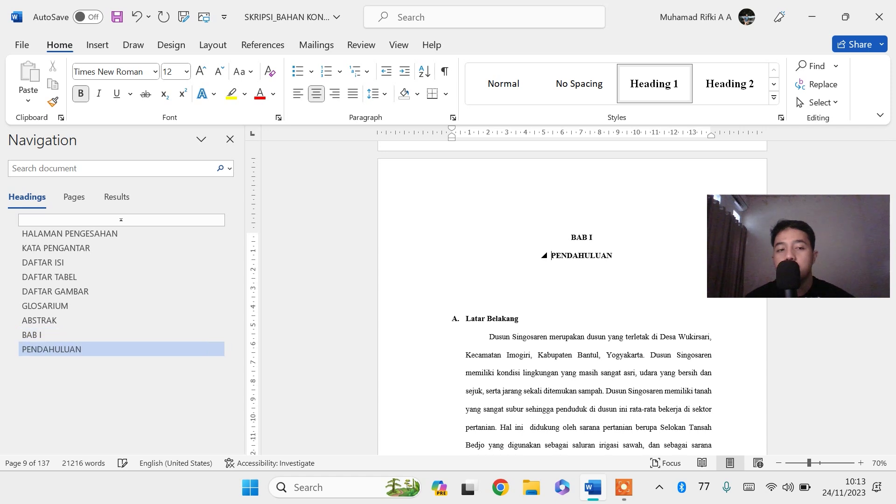
pyautogui.click(540, 266)
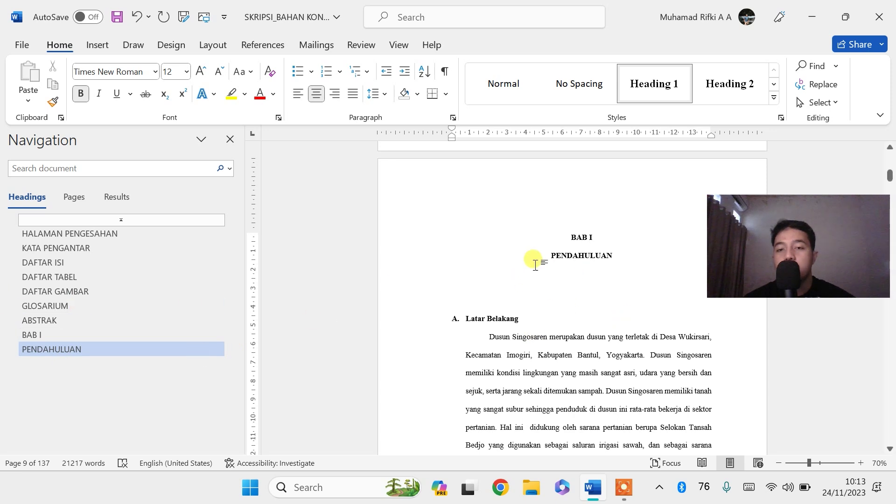
pyautogui.press('BackSpace')
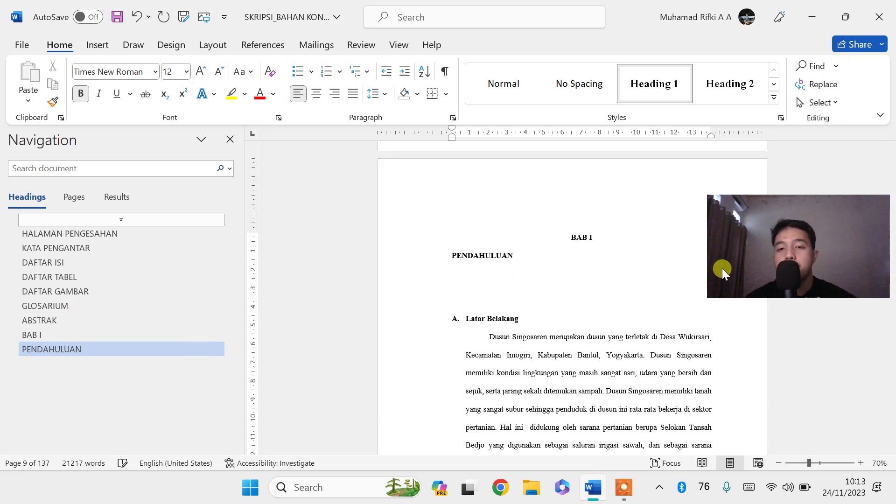
pyautogui.press('BackSpace')
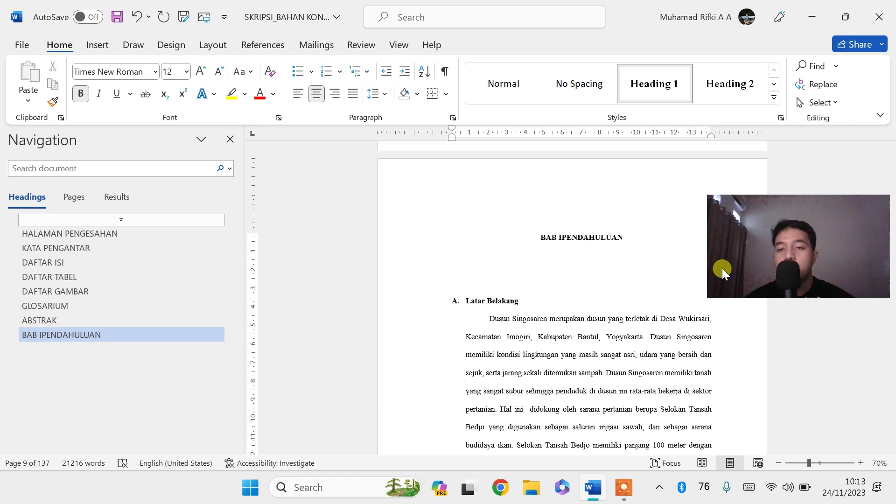
pyautogui.hotkey('shift', 'Return')
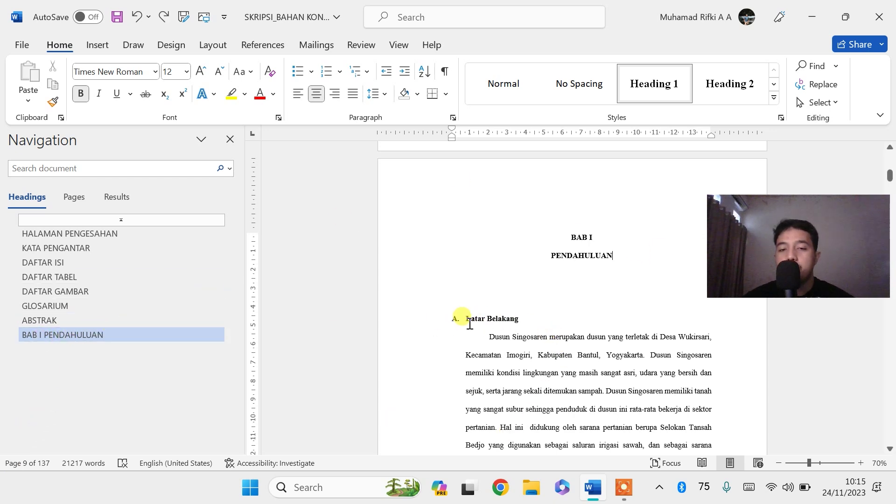
# Make Latar Belakang a Heading 2 and prefix it with 'A.'.
pyautogui.moveTo(538, 320); pyautogui.dragTo(444, 321)
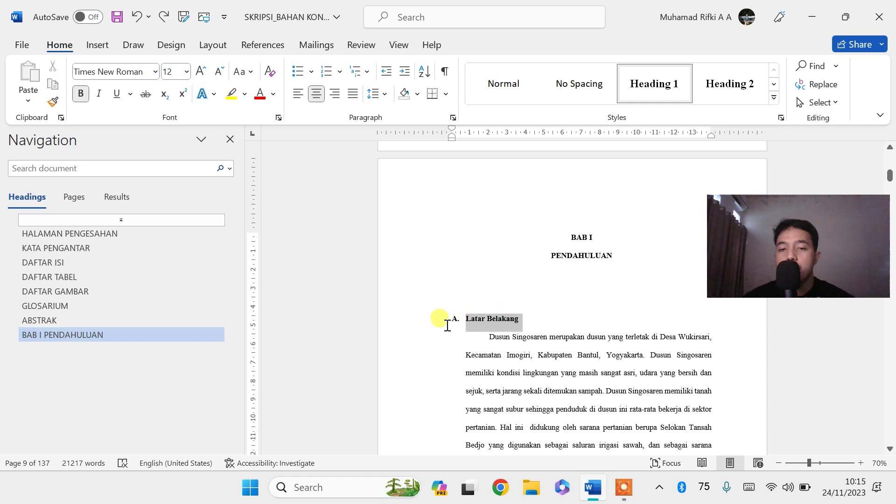
pyautogui.click(527, 336)
pyautogui.moveTo(520, 319); pyautogui.dragTo(465, 320)
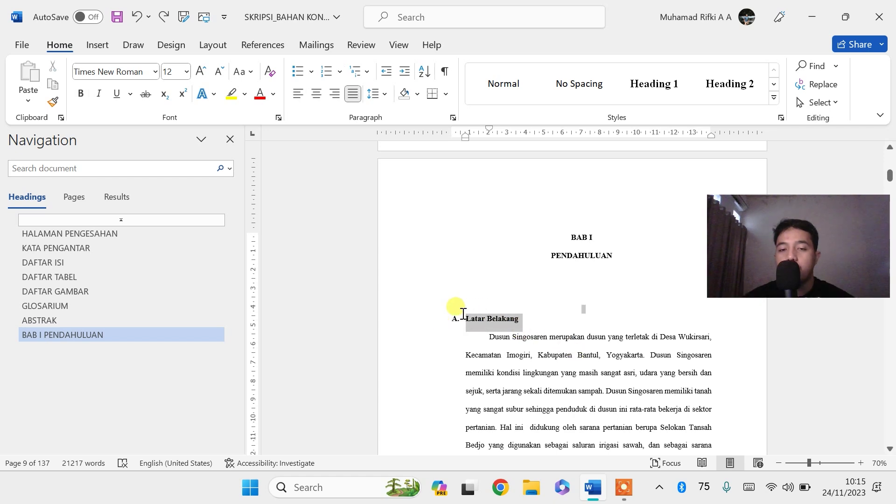
pyautogui.moveTo(520, 318); pyautogui.dragTo(478, 322)
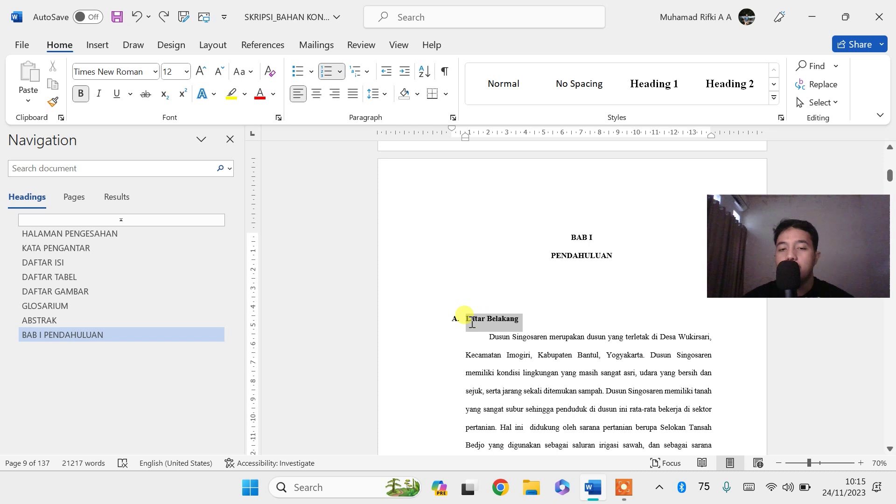
pyautogui.click(730, 83)
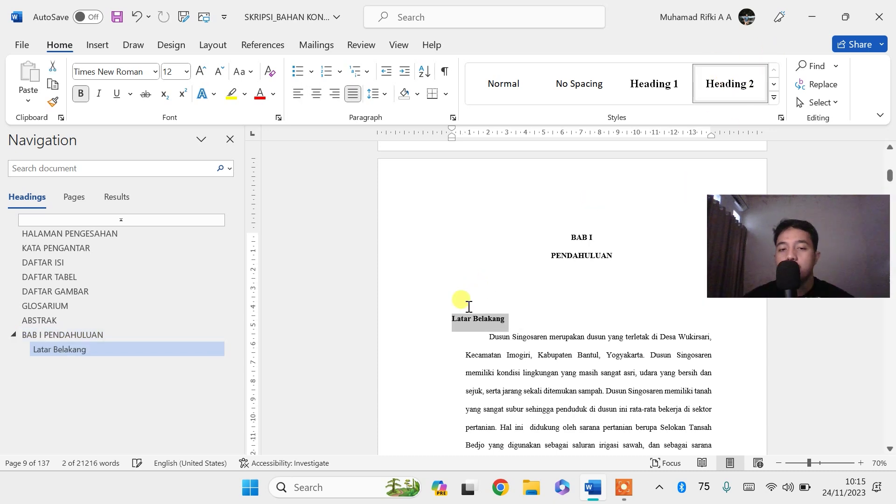
pyautogui.click(455, 319)
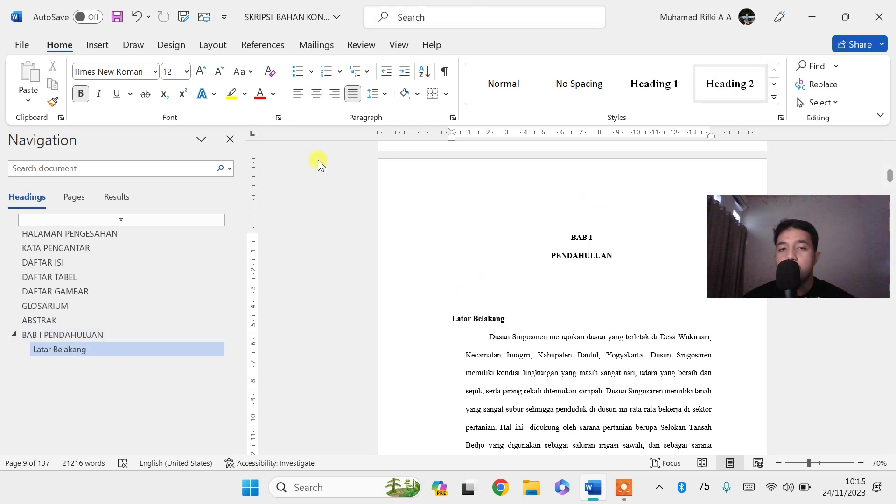
pyautogui.write('A')
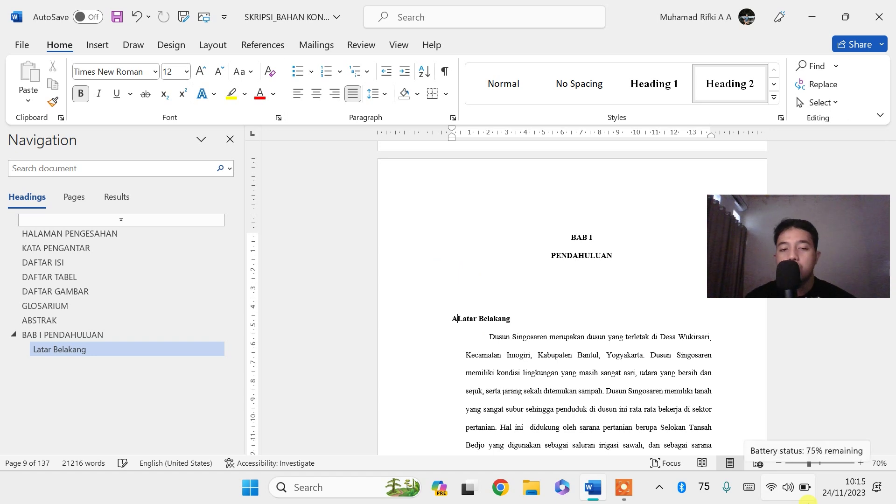
pyautogui.write('.')
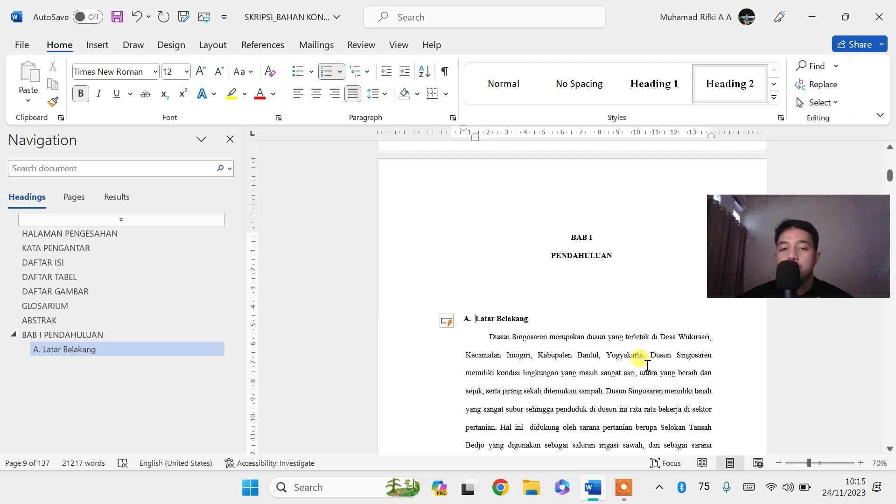
# Make Rumusan Masalah a Heading 2 and prefix it with 'B.'.
pyautogui.scroll(-2, 536, 287)
pyautogui.scroll(-3, 536, 292)
pyautogui.scroll(-5, 531, 296)
pyautogui.scroll(-5, 546, 314)
pyautogui.scroll(-2, 541, 315)
pyautogui.click(539, 280)
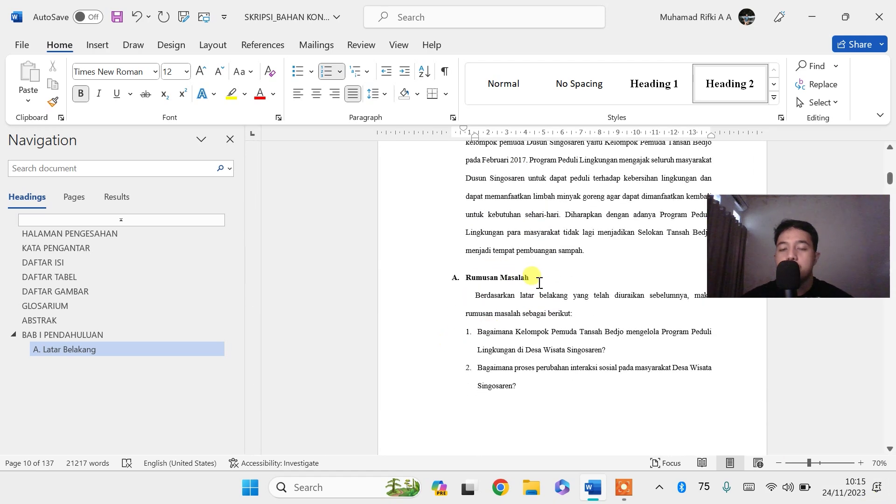
pyautogui.moveTo(511, 278); pyautogui.dragTo(458, 277)
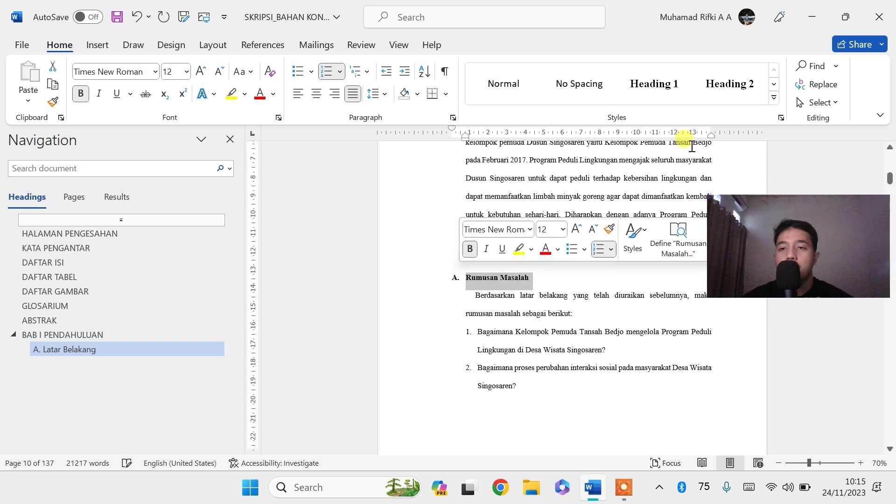
pyautogui.click(738, 91)
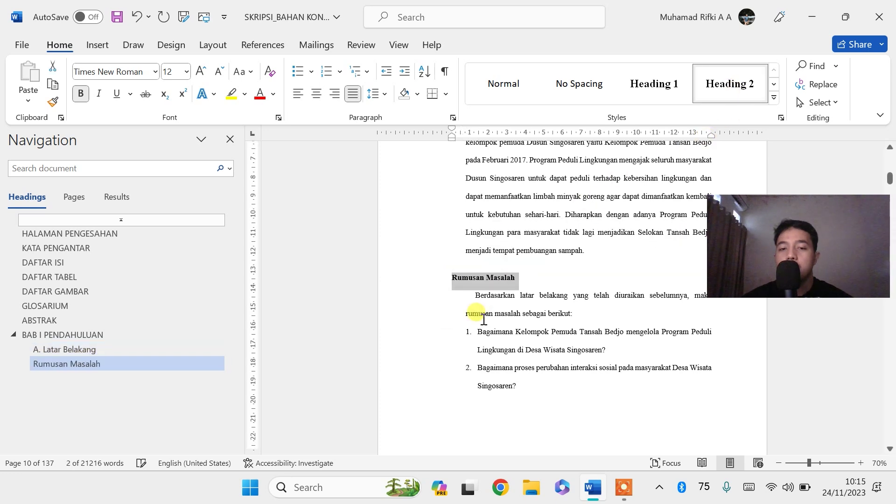
pyautogui.click(454, 276)
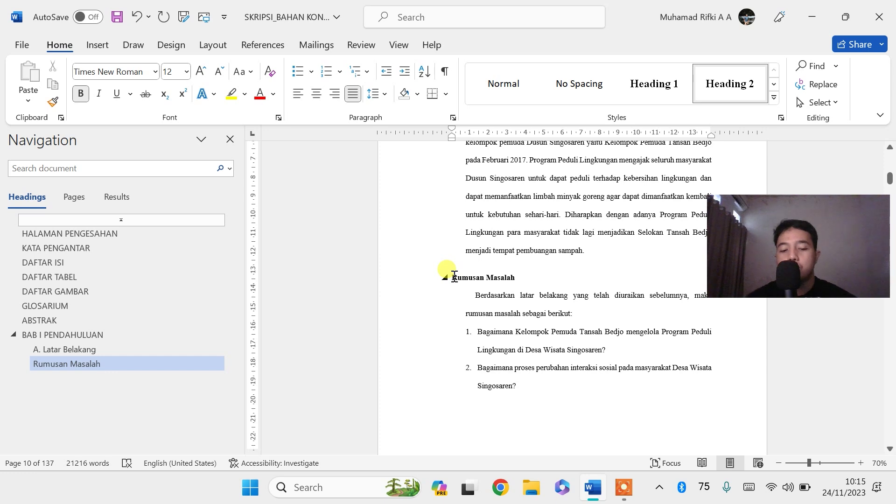
pyautogui.write('B.')
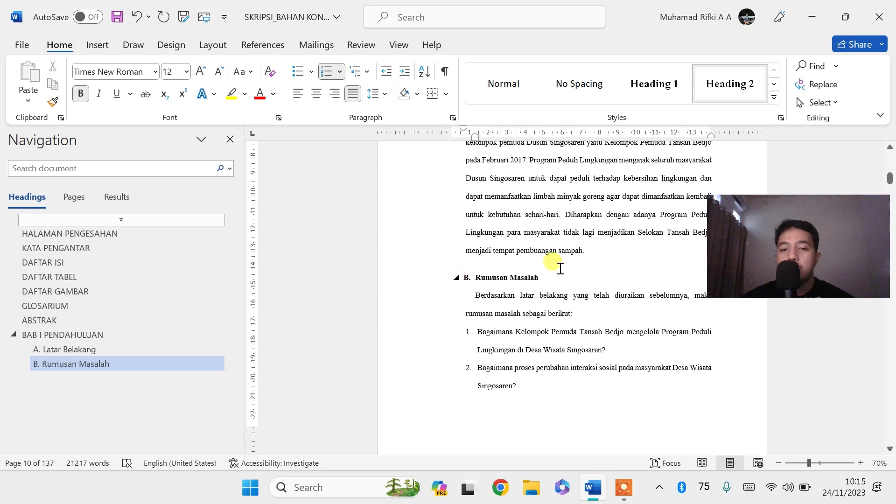
# Make Tujuan Penelitian a Heading 2 and prefix it with 'C.'.
pyautogui.scroll(-3, 560, 269)
pyautogui.scroll(-7, 524, 263)
pyautogui.scroll(-2, 537, 275)
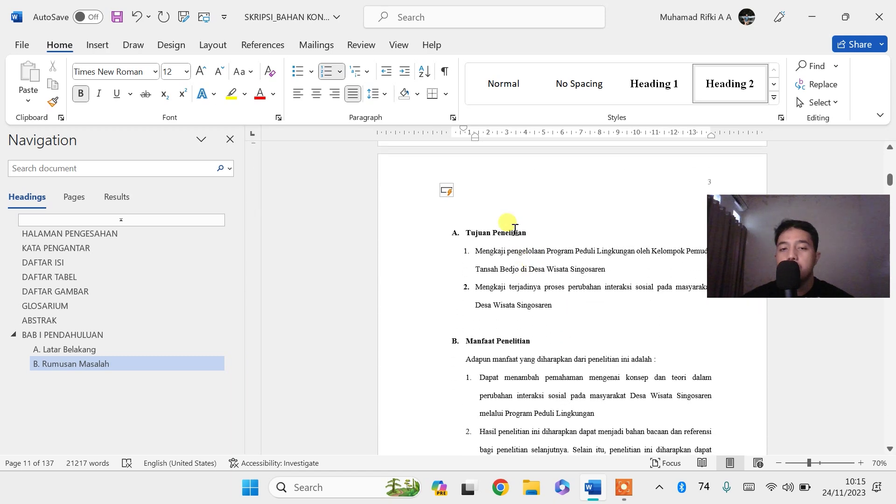
pyautogui.moveTo(541, 234); pyautogui.dragTo(481, 228)
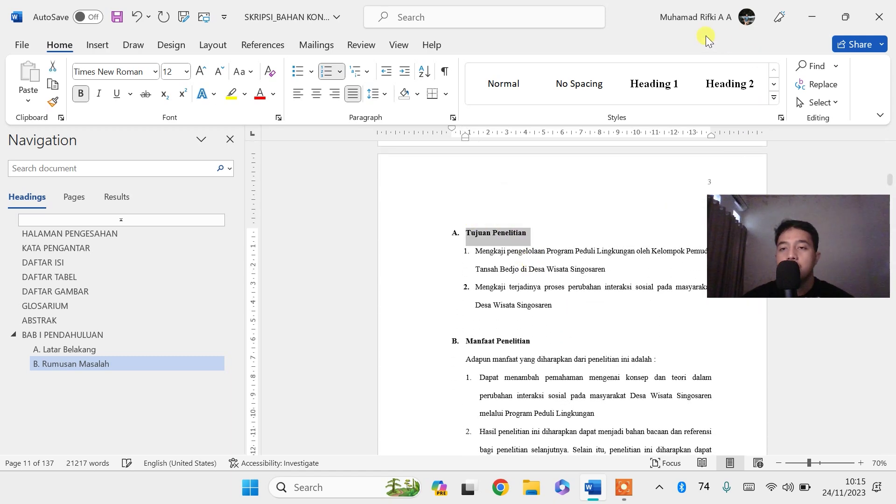
pyautogui.click(743, 85)
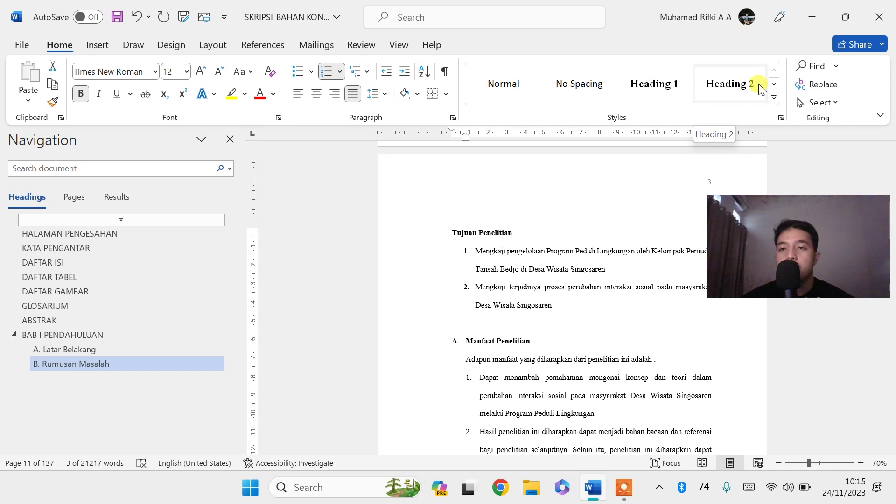
pyautogui.click(407, 236)
pyautogui.click(450, 234)
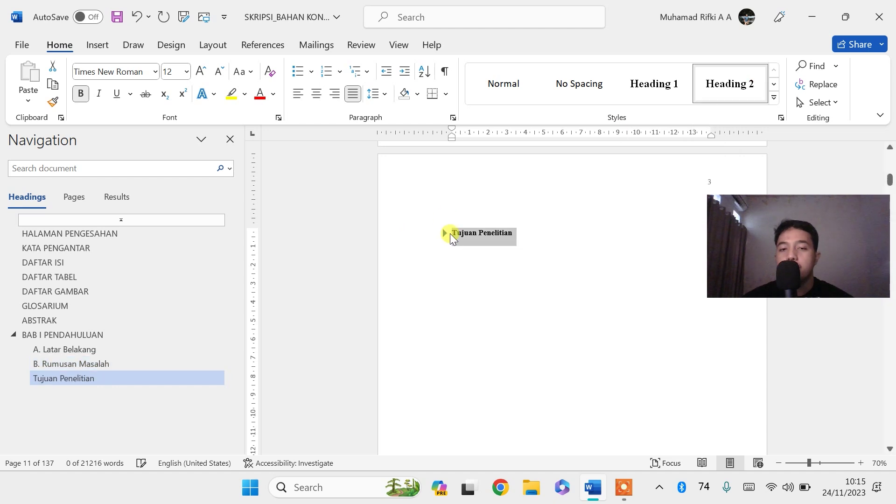
pyautogui.click(450, 234)
pyautogui.click(456, 233)
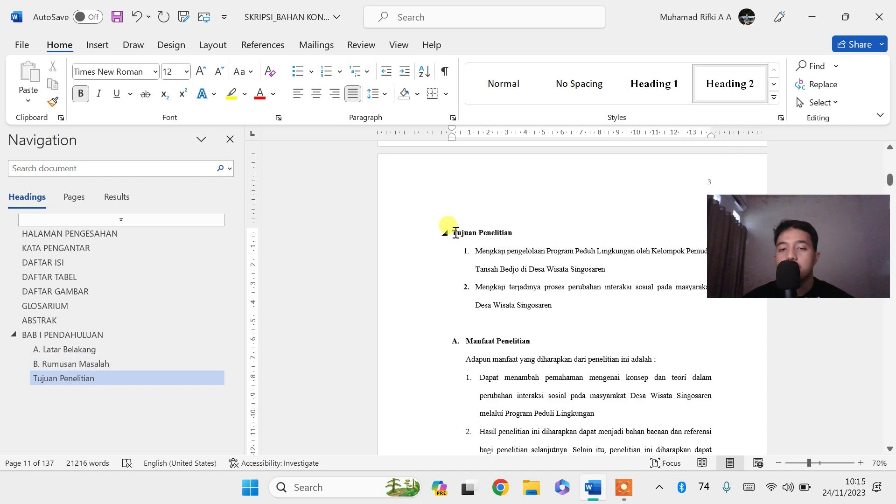
pyautogui.write('C.')
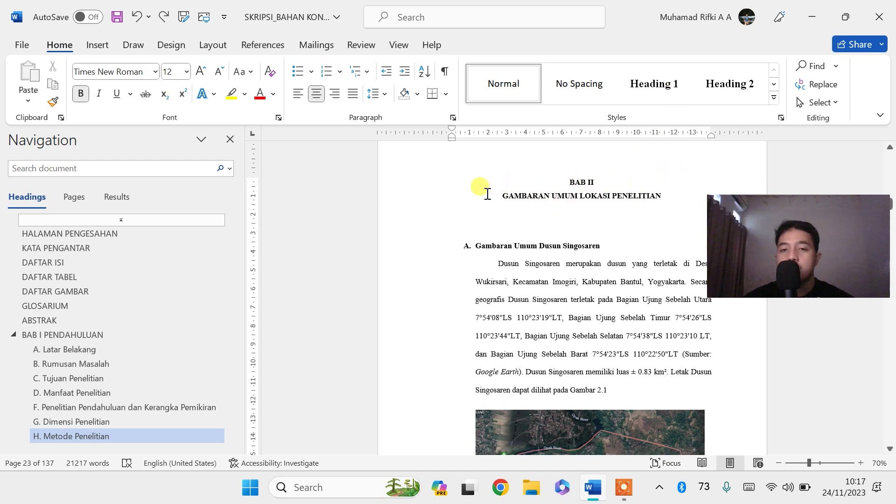
# Apply Heading 1 to the BAB II chapter title.
pyautogui.press('BackSpace')
pyautogui.press('BackSpace')
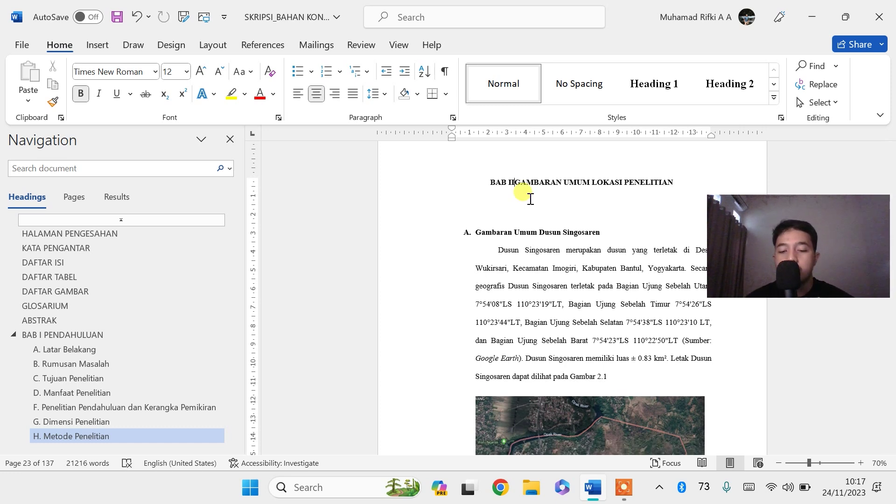
pyautogui.hotkey('ctrl', 'z')
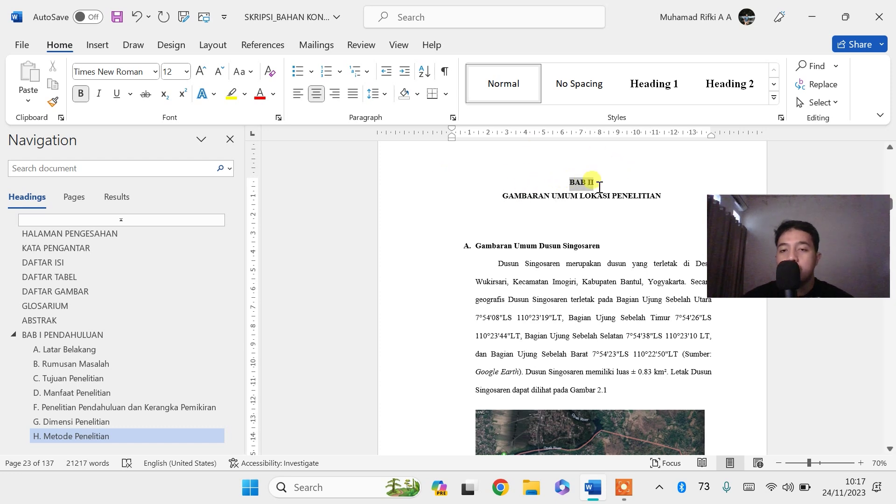
pyautogui.moveTo(552, 196)
pyautogui.mouseDown()
pyautogui.moveTo(640, 215)
pyautogui.moveTo(566, 180)
pyautogui.mouseUp()
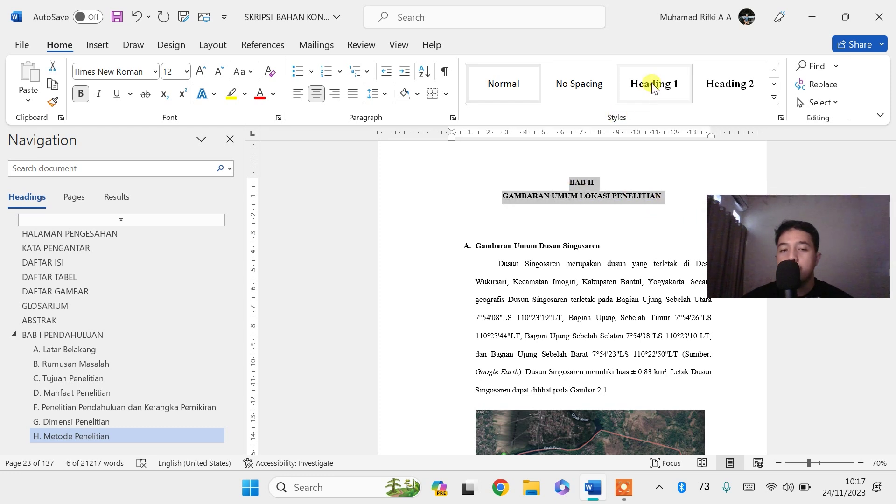
pyautogui.click(654, 84)
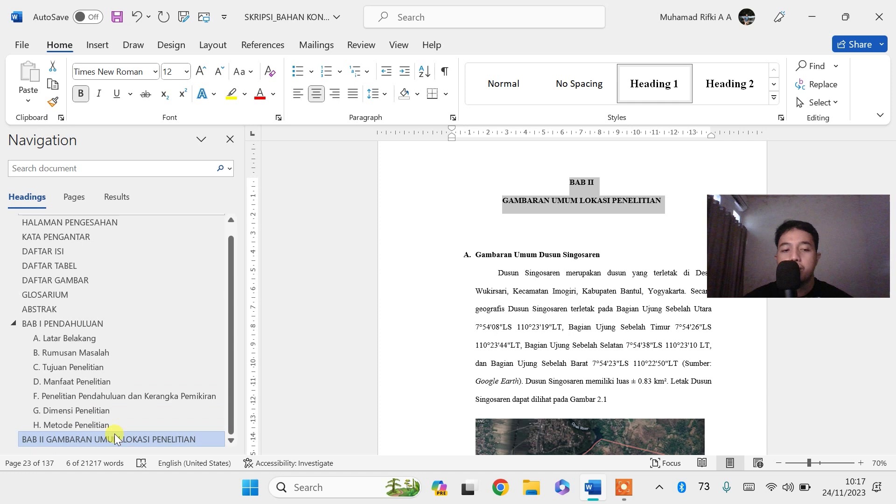
# Make Gambaran Umum Dusun Singosaren a Heading 2 prefixed with 'A.'.
pyautogui.scroll(-2, 586, 250)
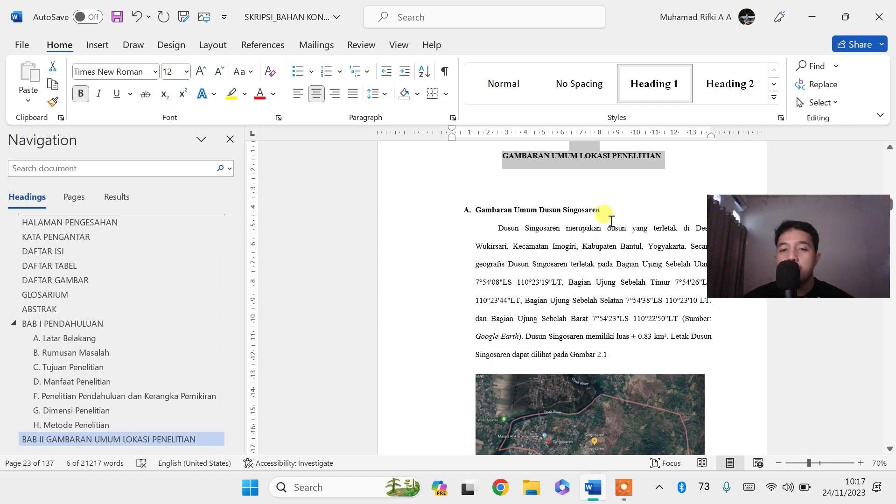
pyautogui.moveTo(619, 215); pyautogui.dragTo(475, 211)
pyautogui.click(737, 88)
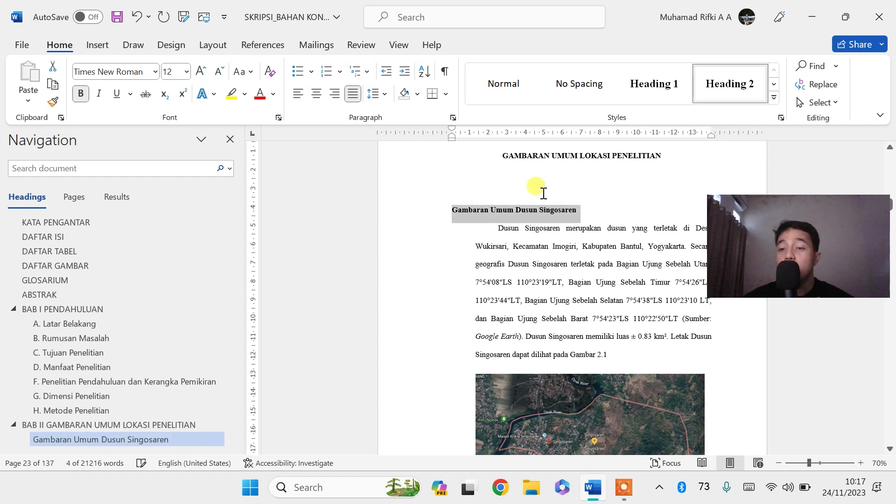
pyautogui.click(450, 208)
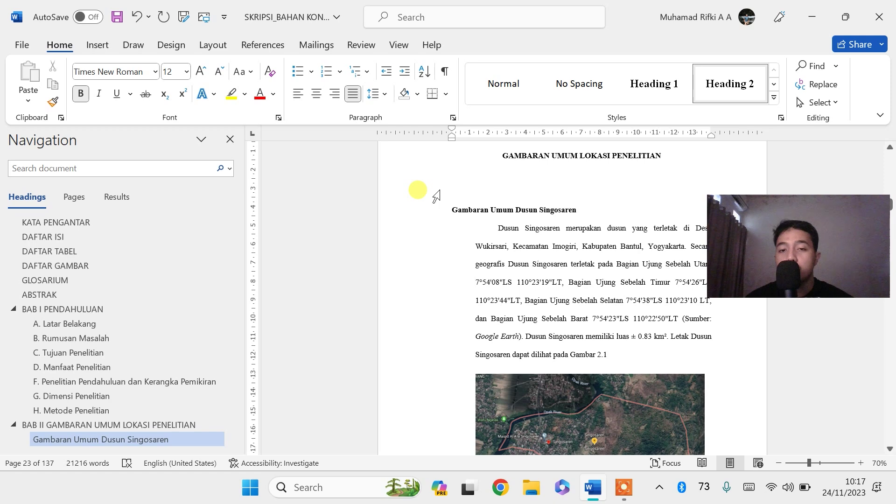
pyautogui.write('A.')
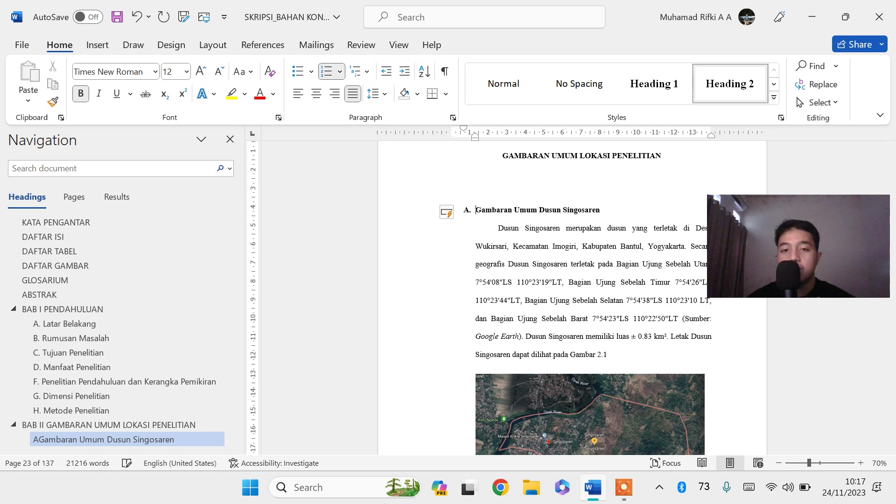
pyautogui.hotkey('shift', 'F5')
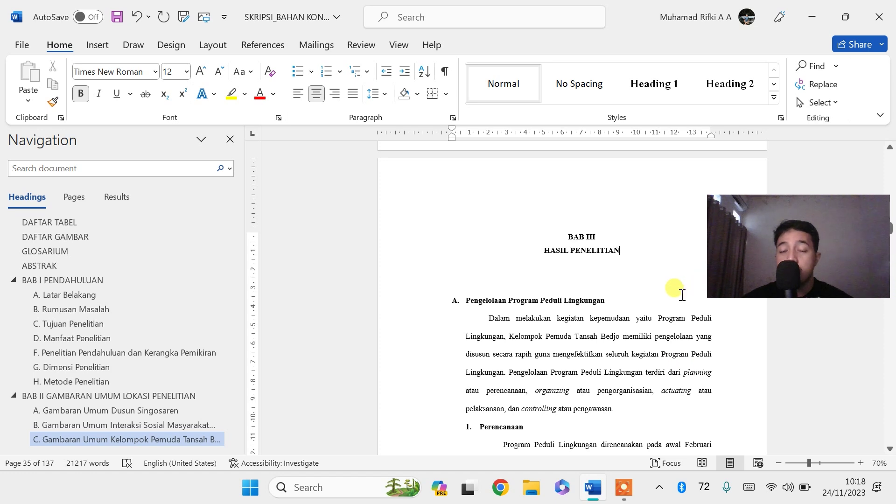
# Apply Heading 1 to the BAB III HASIL PENELITIAN title.
pyautogui.click(541, 251)
pyautogui.press('BackSpace')
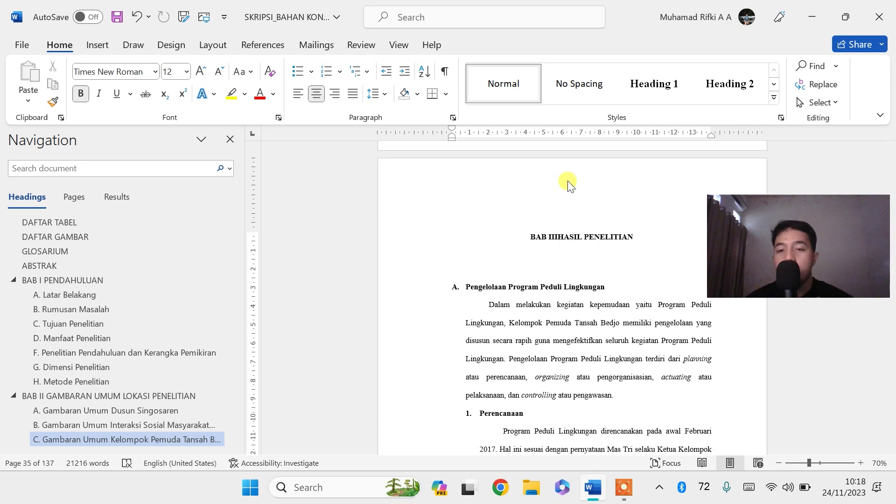
pyautogui.hotkey('ctrl', 'z')
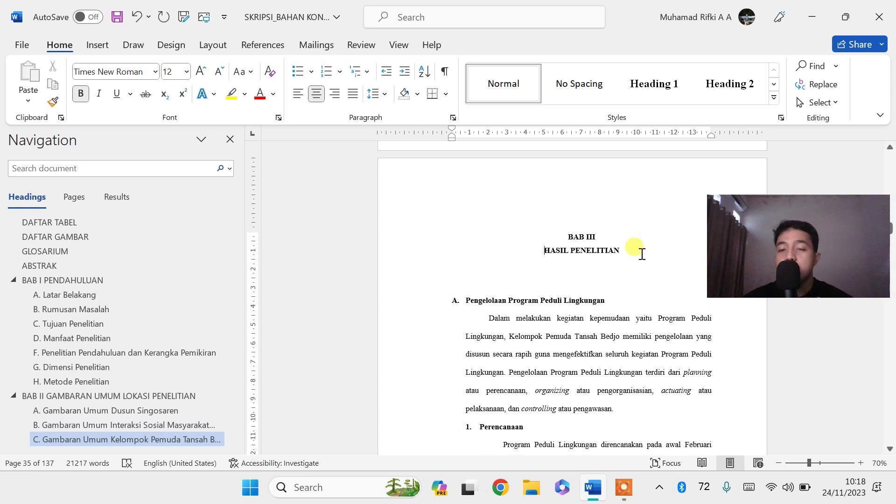
pyautogui.moveTo(634, 252); pyautogui.dragTo(581, 238)
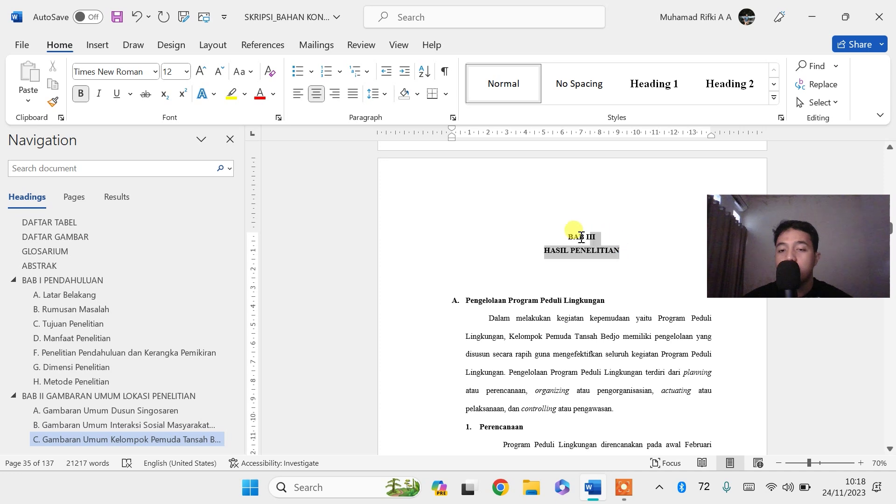
pyautogui.click(657, 88)
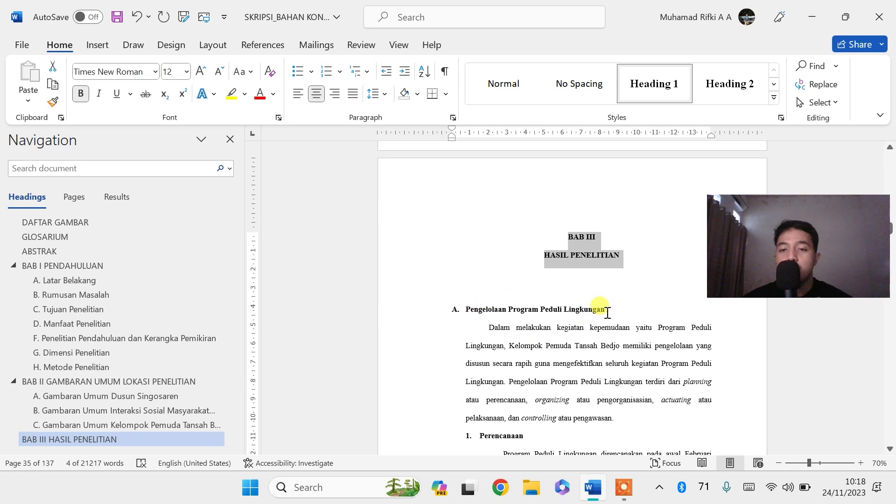
# Make Pengelolaan Program Peduli Lingkungan a Heading 2 prefixed with 'A.'.
pyautogui.moveTo(621, 312); pyautogui.dragTo(489, 308)
pyautogui.click(729, 84)
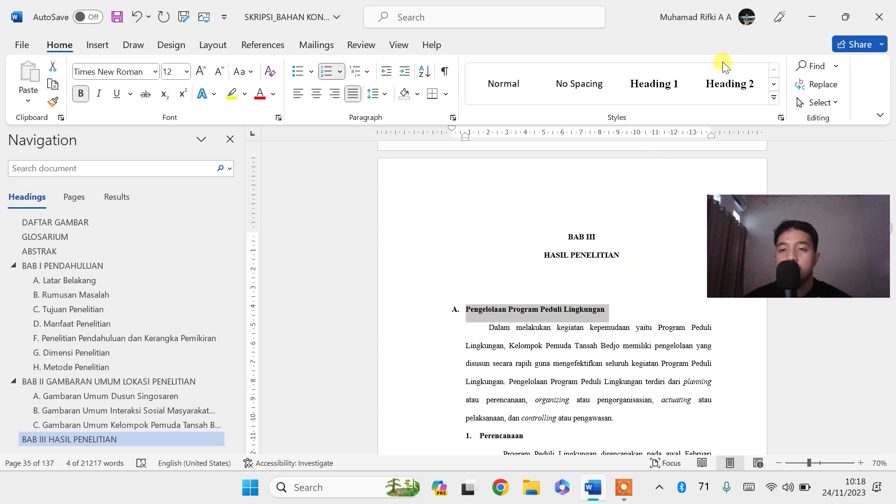
pyautogui.click(458, 311)
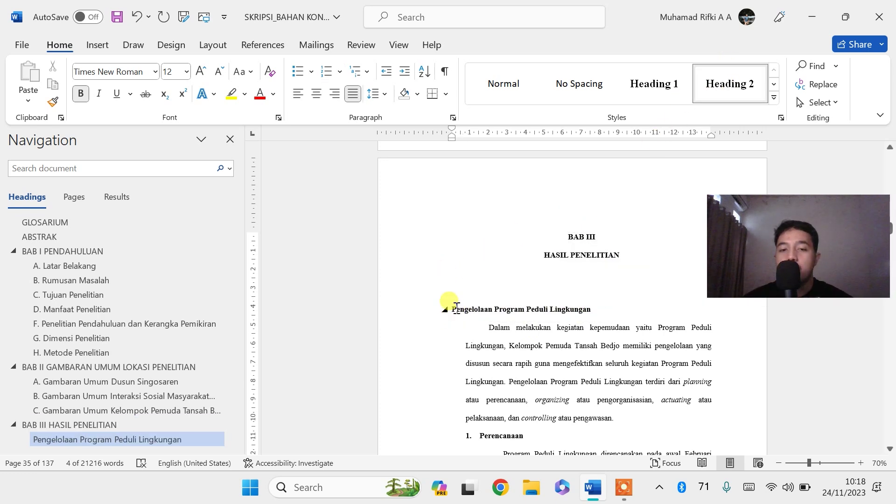
pyautogui.write('A.')
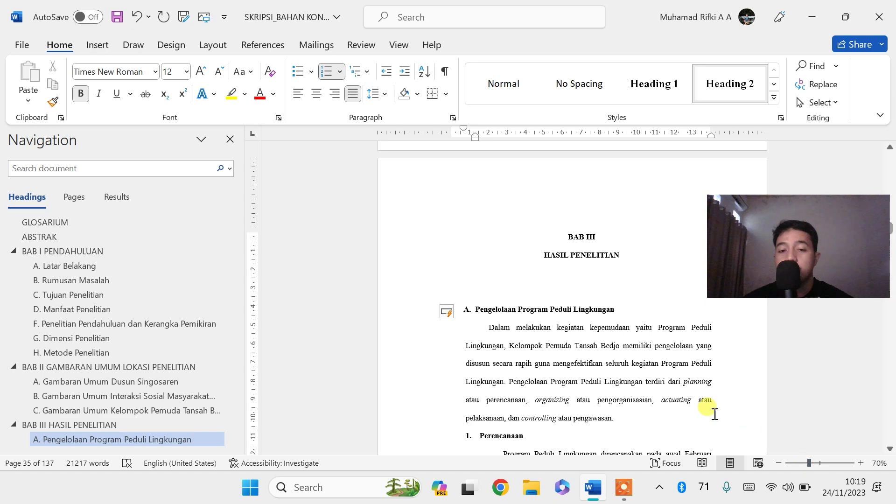
pyautogui.scroll(-15, 565, 317)
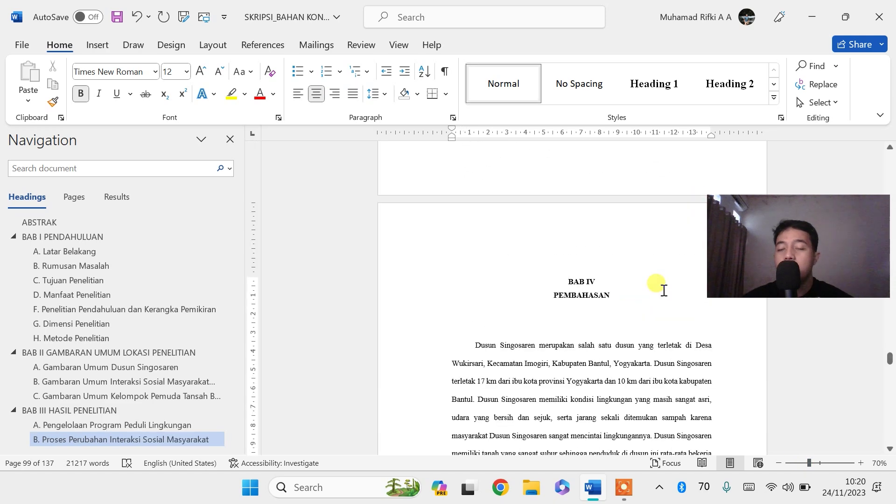
# Apply Heading 1 to the two-line BAB IV PEMBAHASAN chapter title.
pyautogui.click(545, 296)
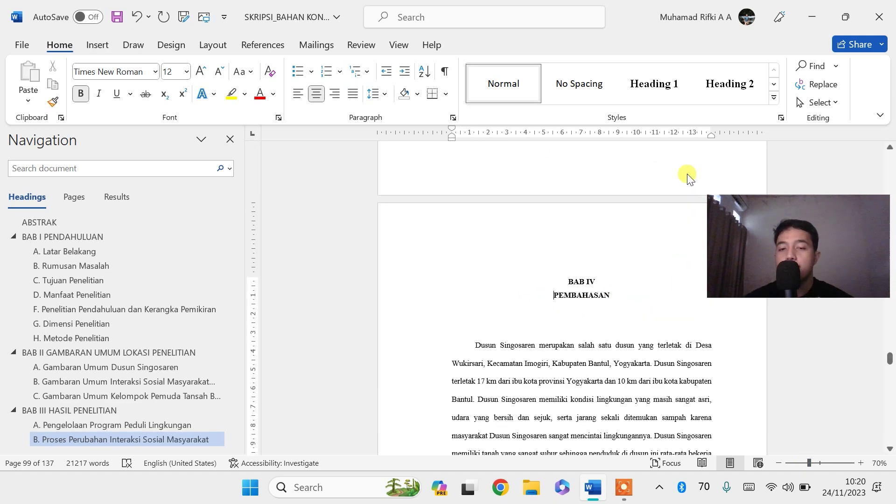
pyautogui.press('BackSpace')
pyautogui.press('BackSpace')
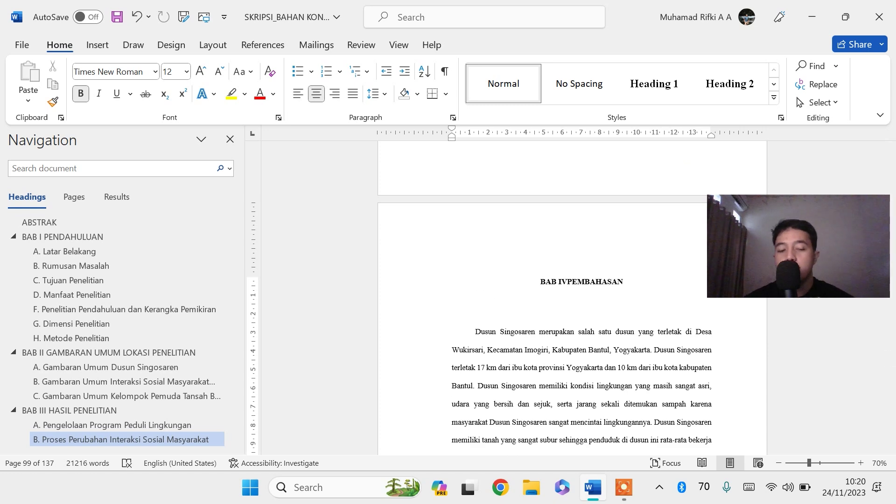
pyautogui.press('Return')
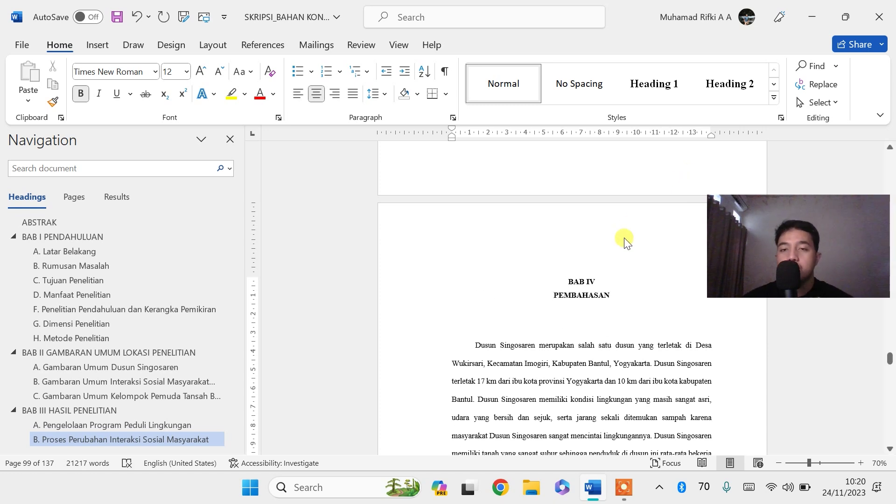
pyautogui.moveTo(614, 297); pyautogui.dragTo(568, 279)
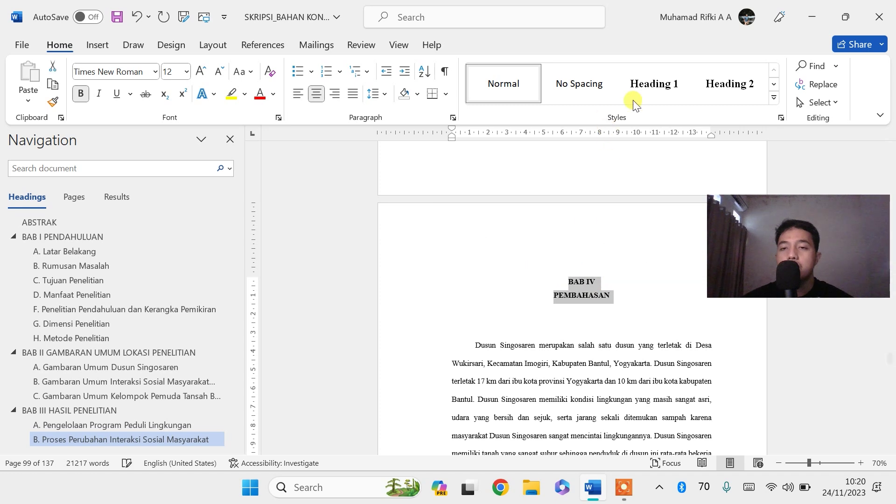
pyautogui.click(643, 89)
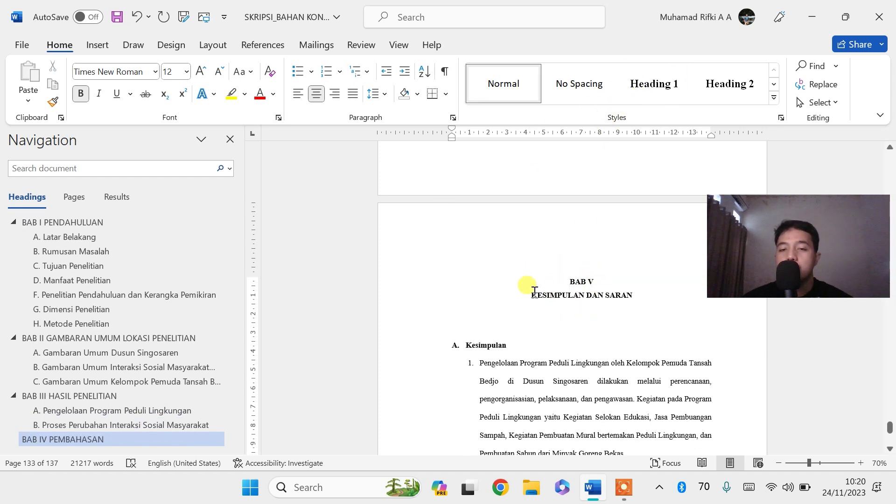
# Apply Heading 1 to the BAB V chapter title.
pyautogui.press('BackSpace')
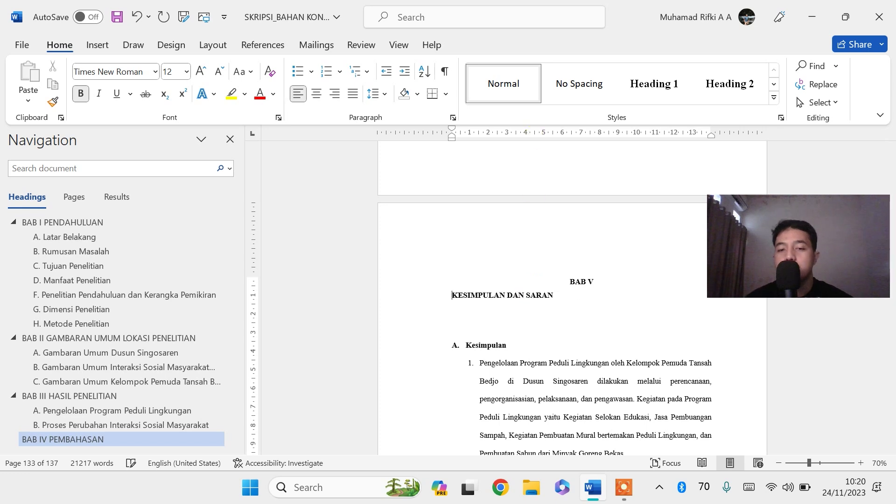
pyautogui.press('BackSpace')
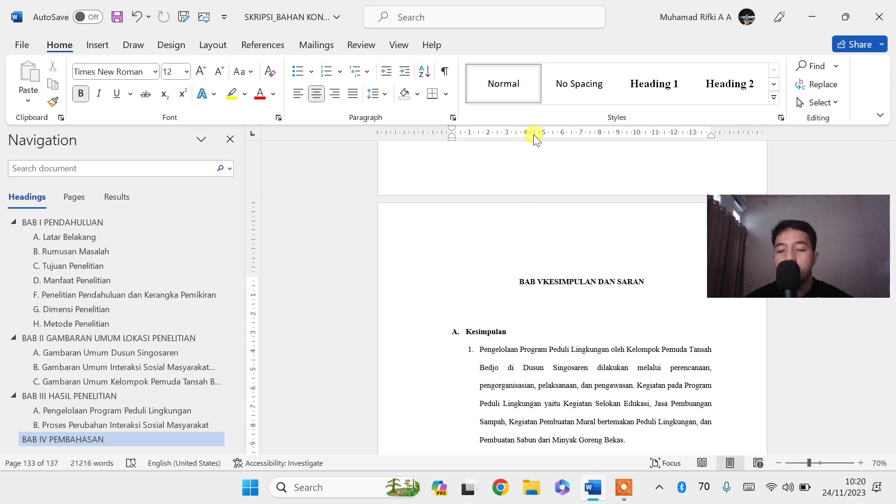
pyautogui.hotkey('ctrl', 'z')
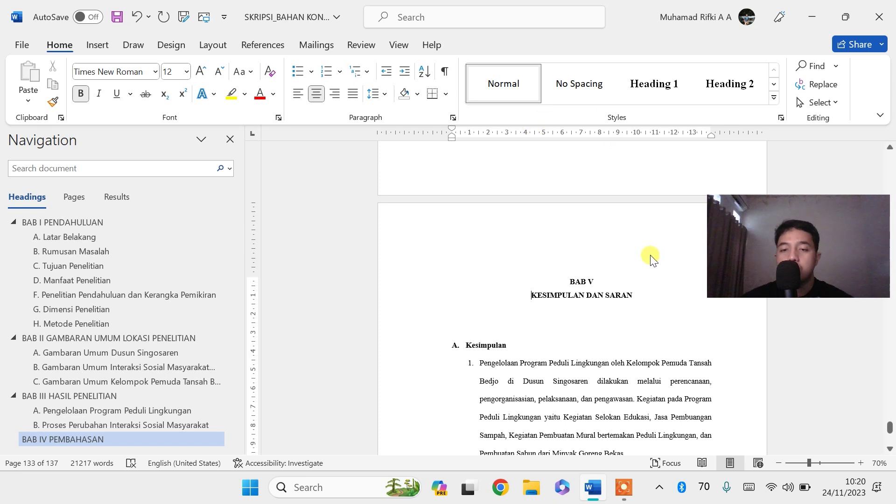
pyautogui.moveTo(640, 300); pyautogui.dragTo(568, 280)
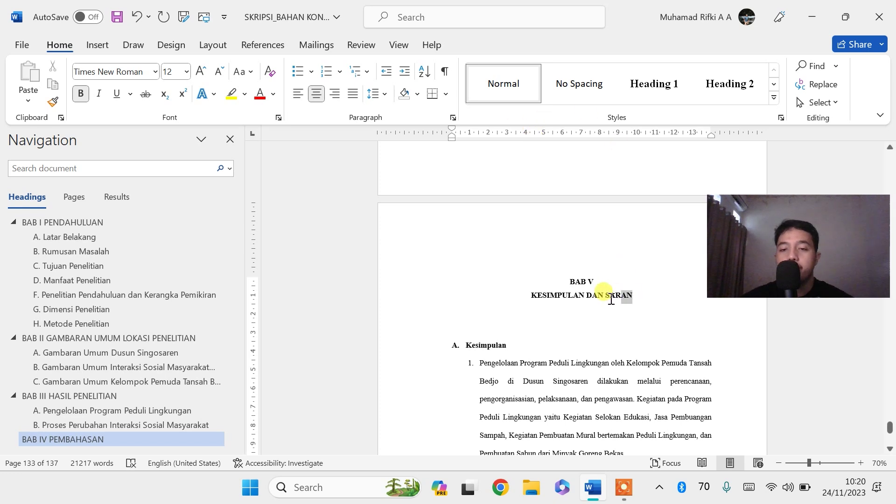
pyautogui.click(655, 86)
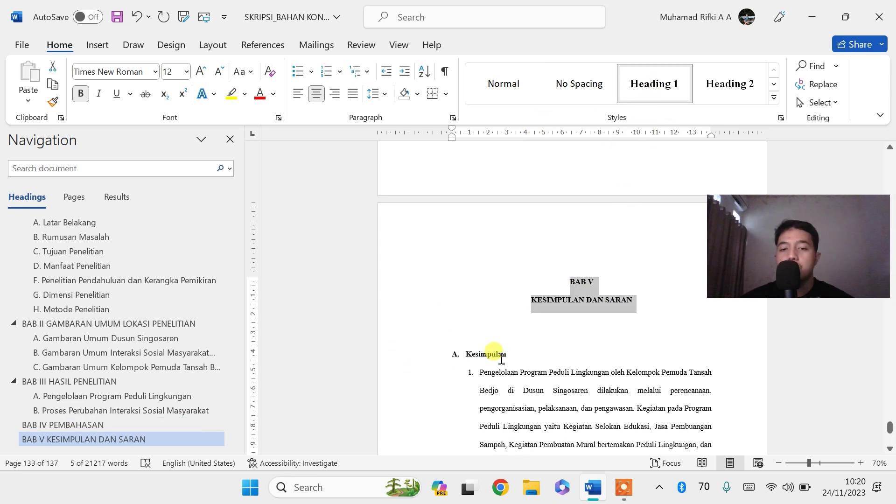
# Make Kesimpulan a Heading 2 and prefix it with 'A.'.
pyautogui.moveTo(508, 354); pyautogui.dragTo(456, 353)
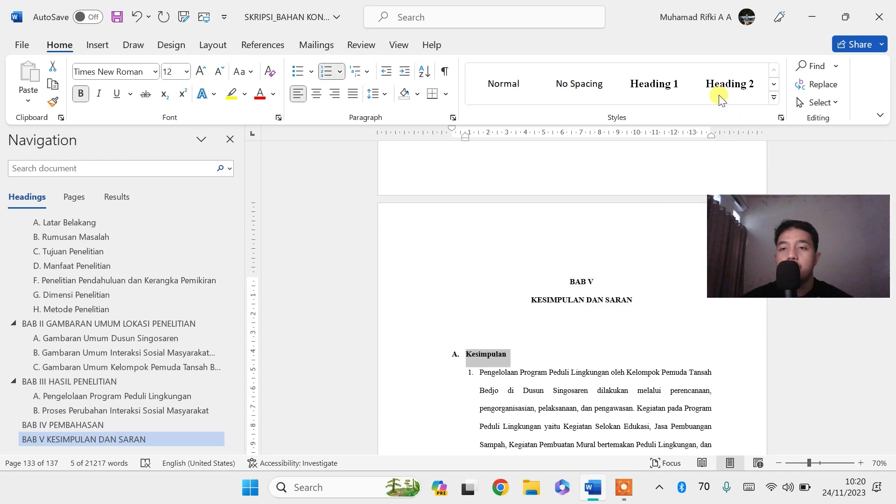
pyautogui.click(719, 95)
pyautogui.doubleClick(459, 355)
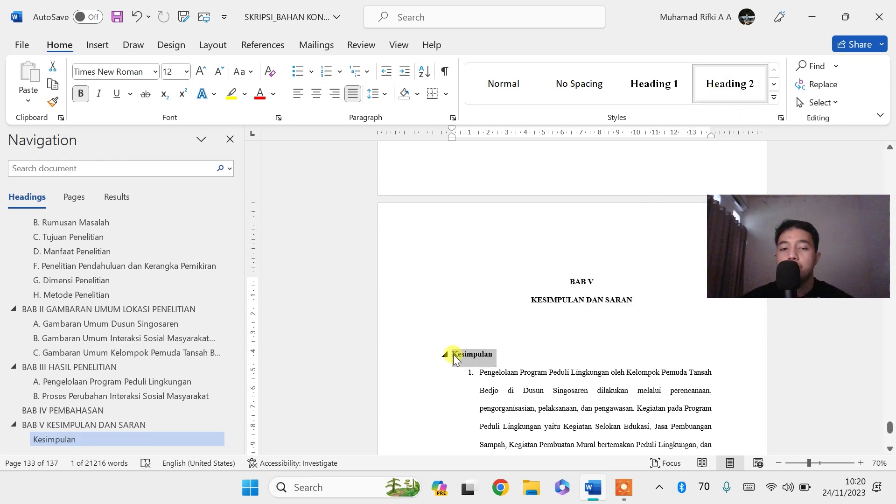
pyautogui.click(453, 355)
pyautogui.write('A.')
# Make Saran a Heading 2 and begin typing the 'B' prefix before it.
pyautogui.scroll(-10, 514, 256)
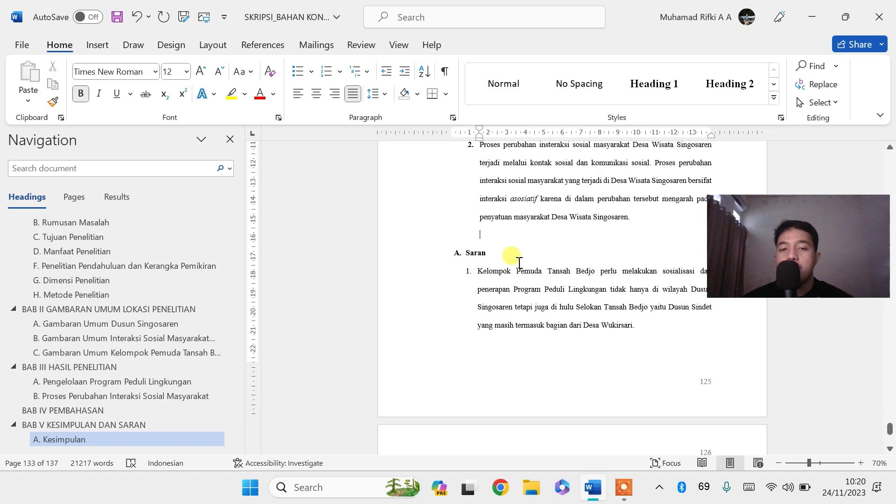
pyautogui.doubleClick(462, 253)
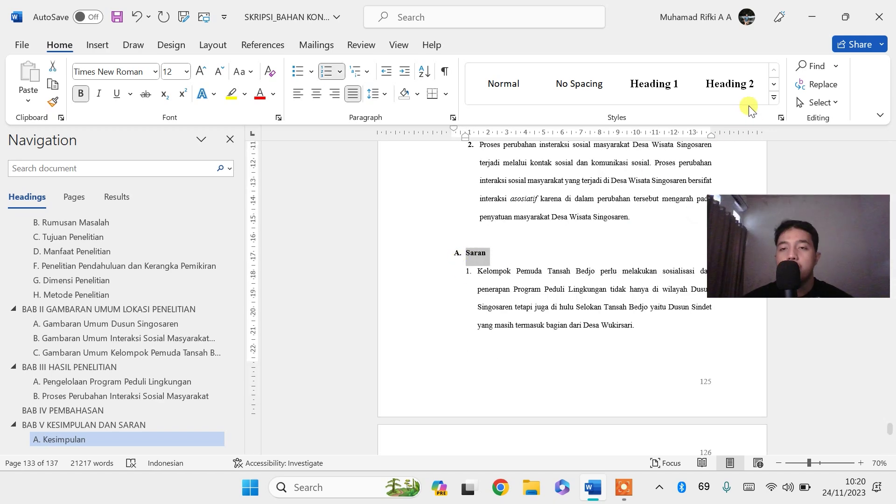
pyautogui.click(725, 91)
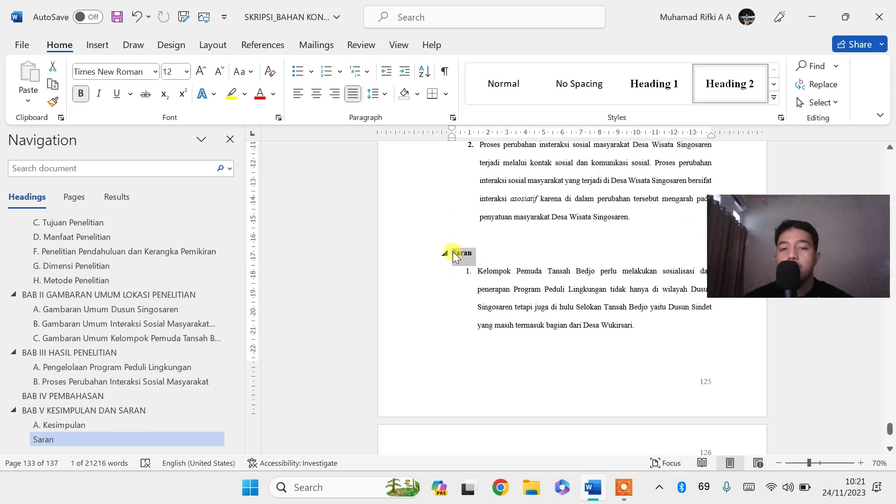
pyautogui.click(452, 211)
pyautogui.write('B.')
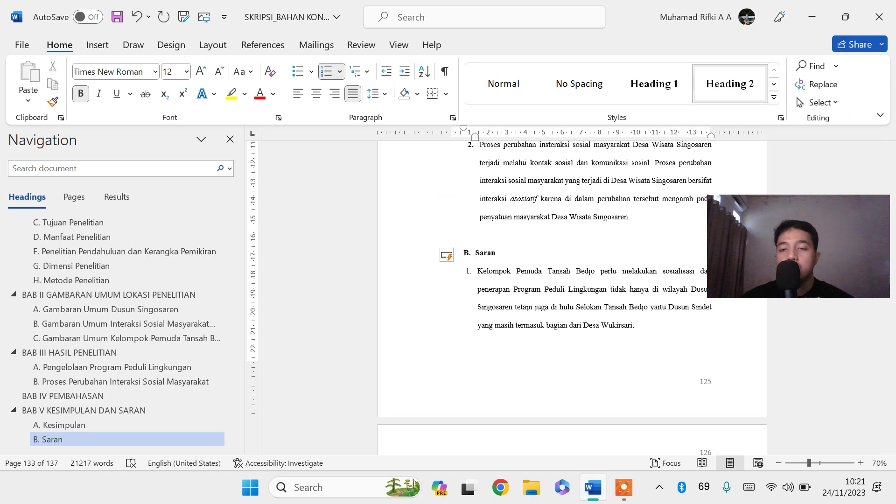
pyautogui.scroll(-1, 658, 313)
# Apply Heading 1 to the DAFTAR PUSTAKA title.
pyautogui.scroll(-4, 659, 313)
pyautogui.scroll(-5, 659, 316)
pyautogui.scroll(-5, 634, 350)
pyautogui.scroll(-5, 574, 360)
pyautogui.scroll(-5, 574, 372)
pyautogui.scroll(5, 583, 326)
pyautogui.moveTo(623, 228); pyautogui.dragTo(540, 225)
pyautogui.click(654, 84)
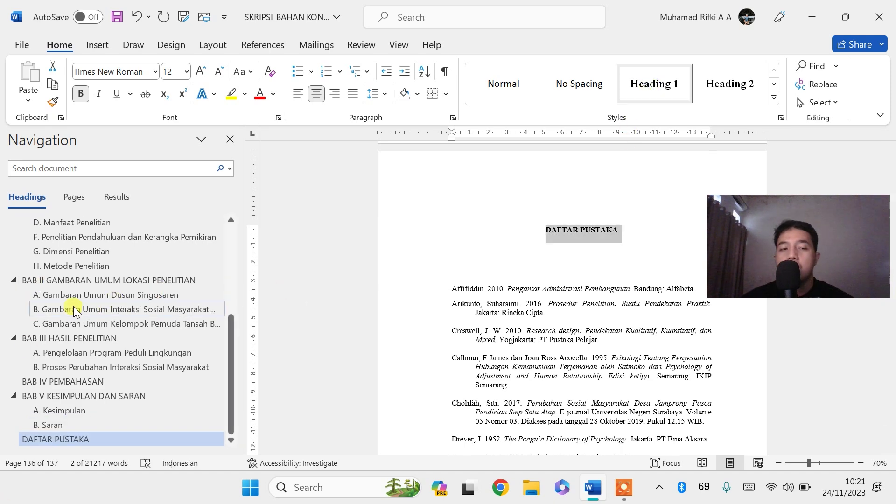
# Go to the DAFTAR ISI page from the Navigation pane.
pyautogui.scroll(3, 147, 299)
pyautogui.scroll(2, 148, 299)
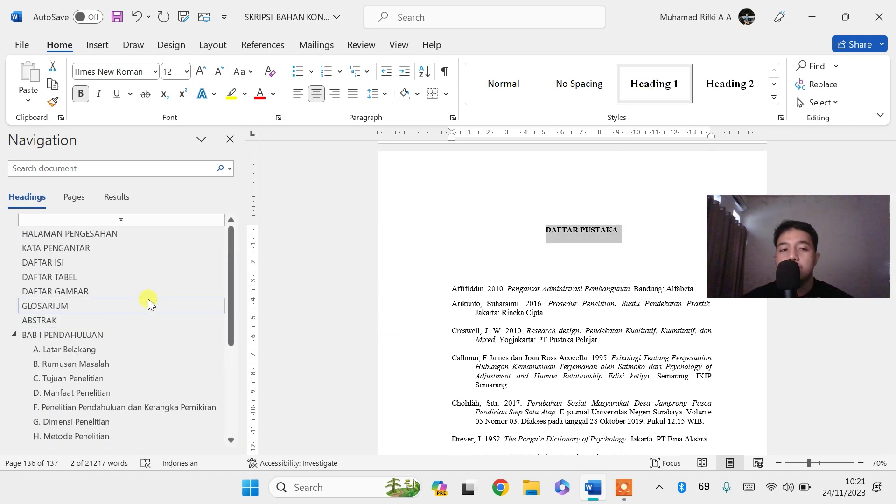
pyautogui.click(140, 263)
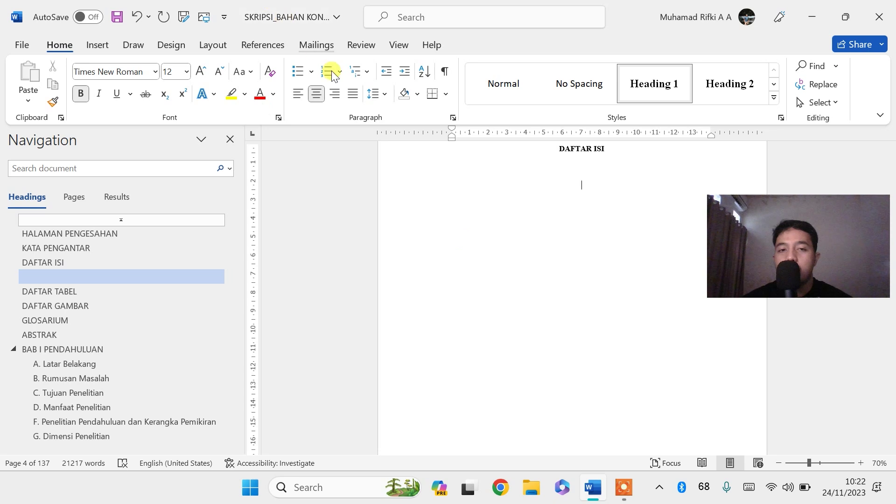
# Make the empty line under DAFTAR ISI justified and not bold.
pyautogui.click(354, 98)
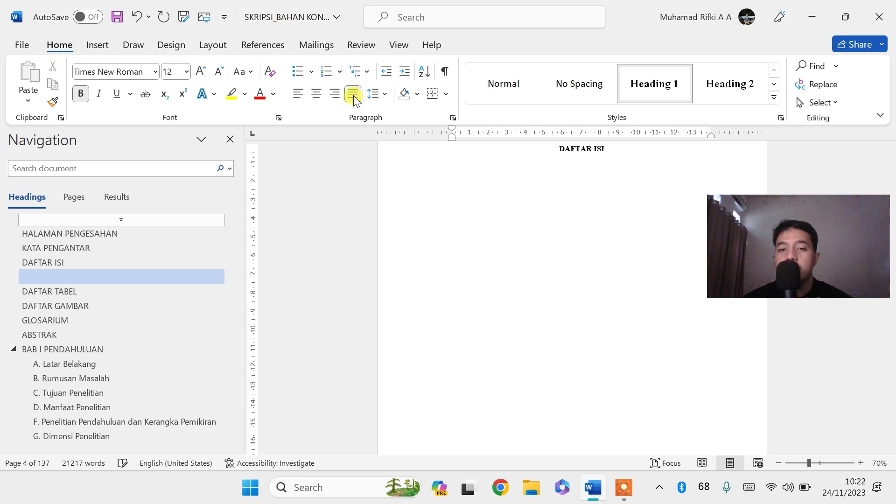
pyautogui.click(86, 94)
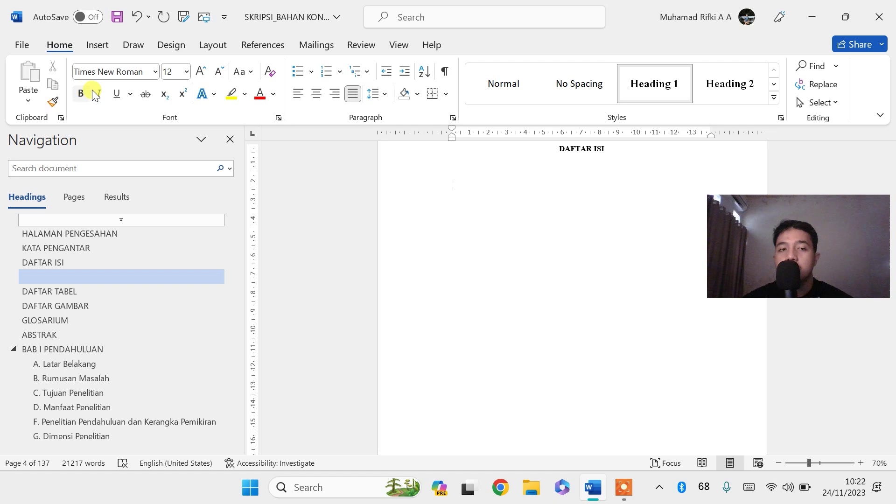
pyautogui.click(257, 44)
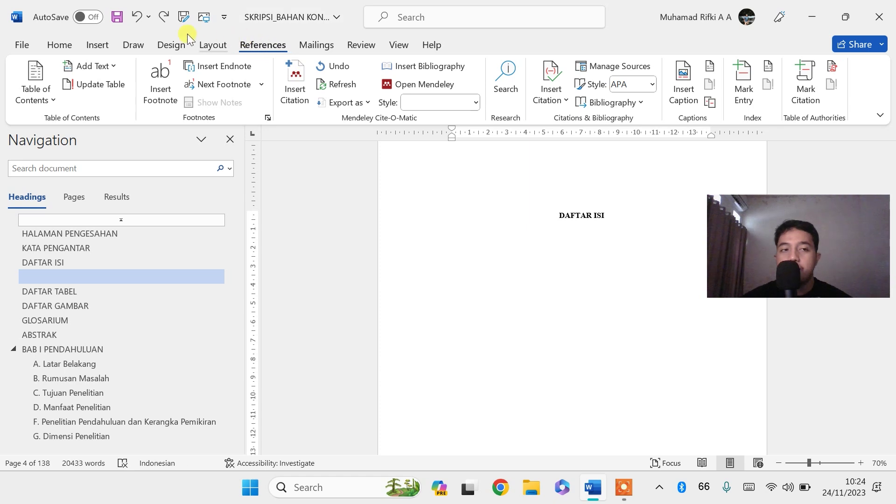
# Insert Automatic Table 1 as the table of contents under DAFTAR ISI.
pyautogui.click(46, 99)
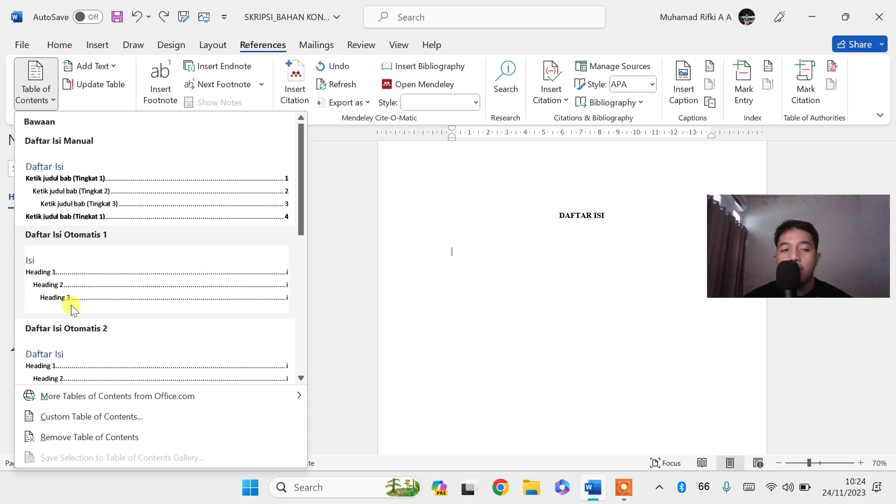
pyautogui.click(99, 286)
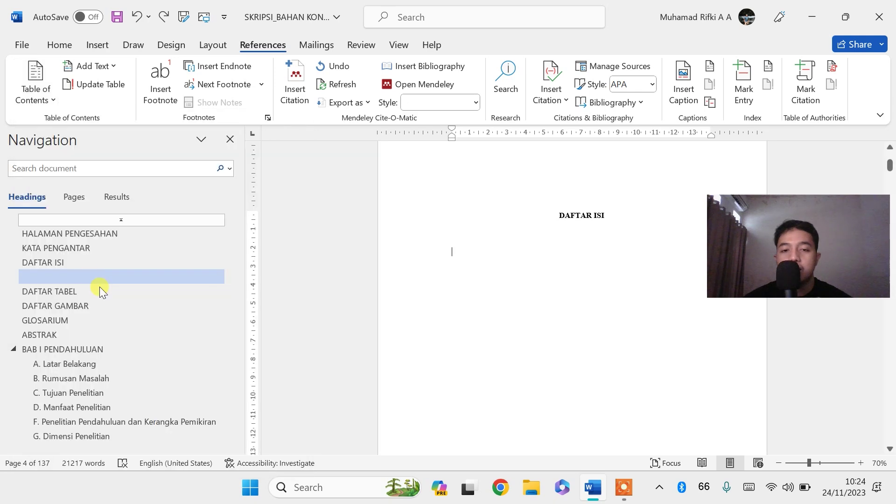
pyautogui.scroll(4, 497, 275)
pyautogui.scroll(3, 495, 275)
pyautogui.scroll(3, 491, 277)
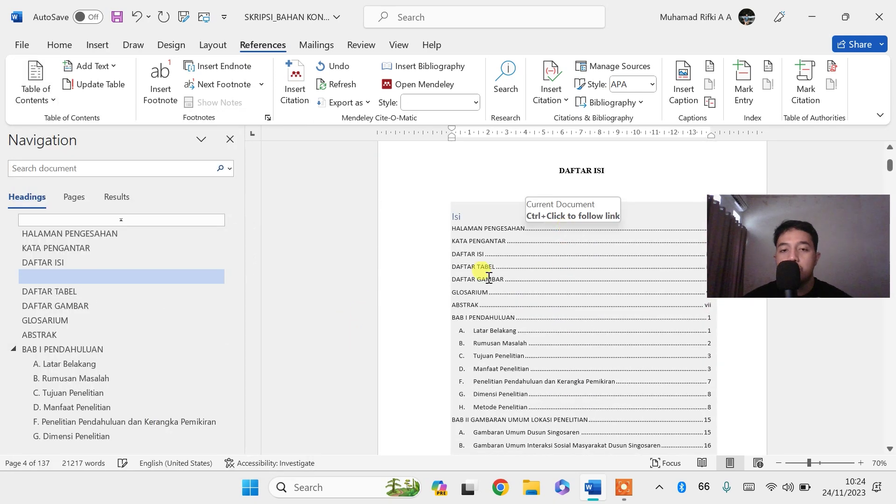
pyautogui.click(467, 218)
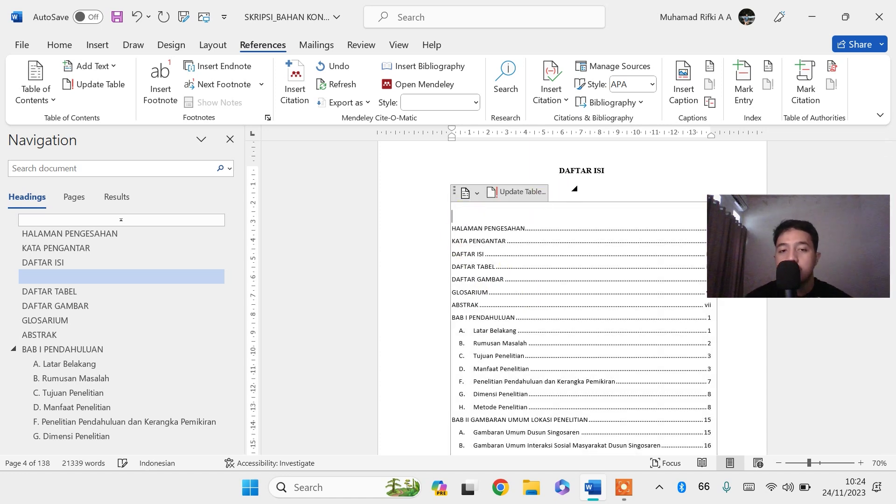
# Delete the extra 'Isi' title from the contents and select the whole table.
pyautogui.scroll(-3, 590, 325)
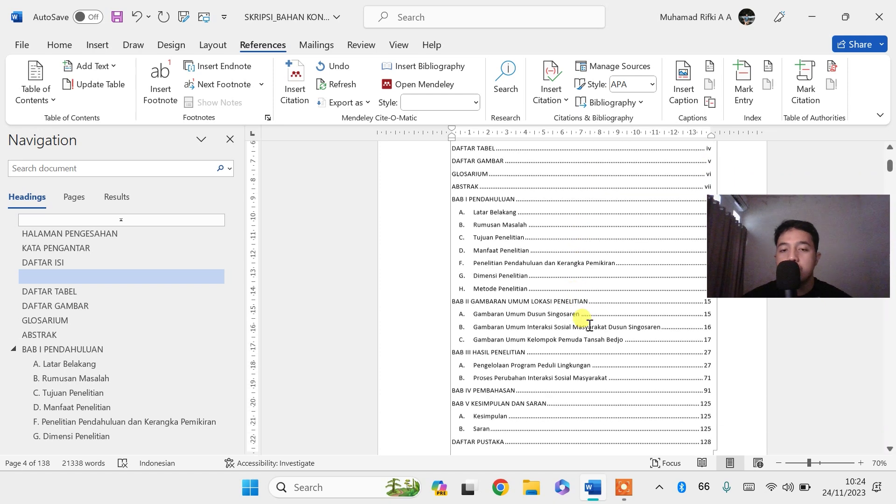
pyautogui.scroll(3, 589, 325)
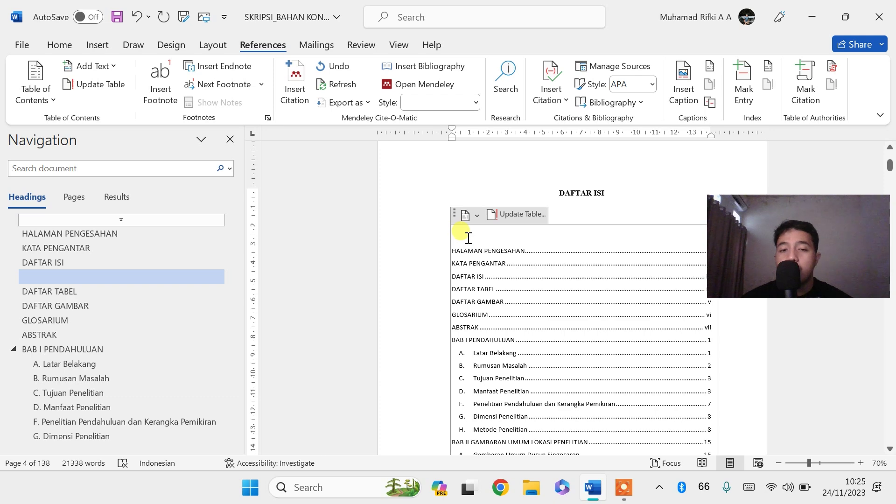
pyautogui.moveTo(469, 238); pyautogui.dragTo(553, 223)
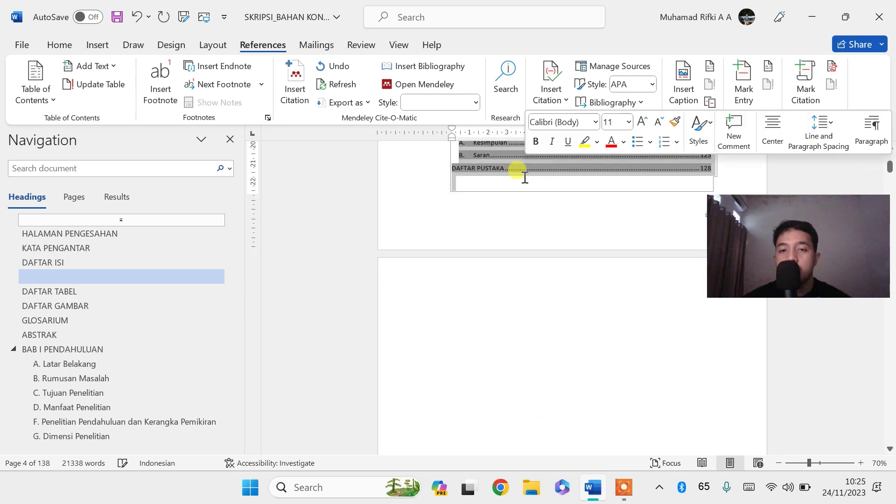
pyautogui.click(69, 46)
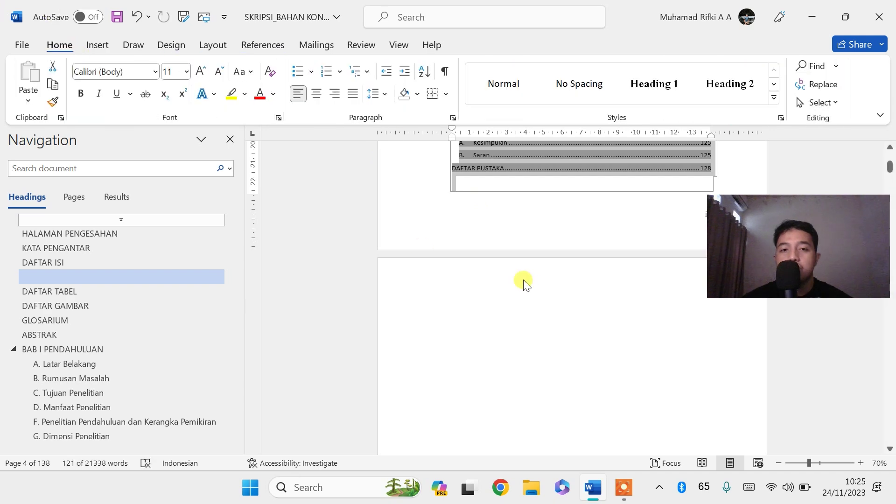
# Set the table of contents to Times New Roman 12 and bold HALAMAN PENGESAHAN through BAB I.
pyautogui.scroll(3, 525, 282)
pyautogui.scroll(5, 525, 281)
pyautogui.scroll(5, 525, 281)
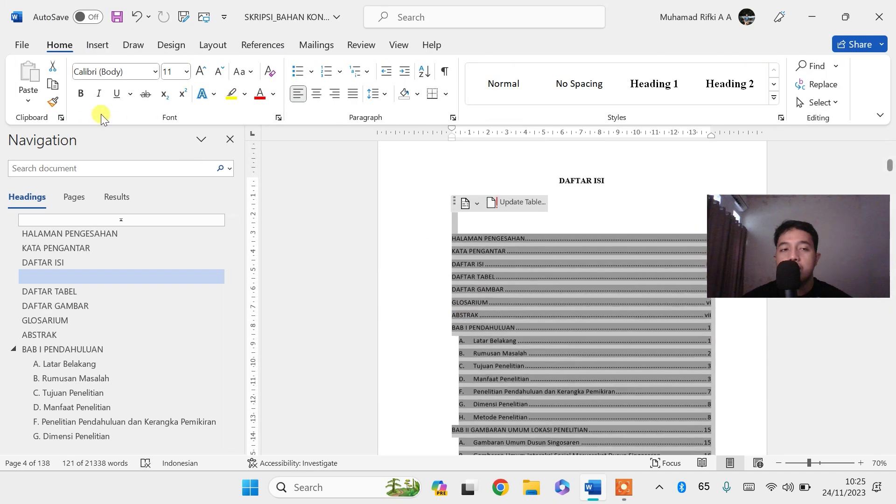
pyautogui.click(115, 72)
pyautogui.write('Times New Roman')
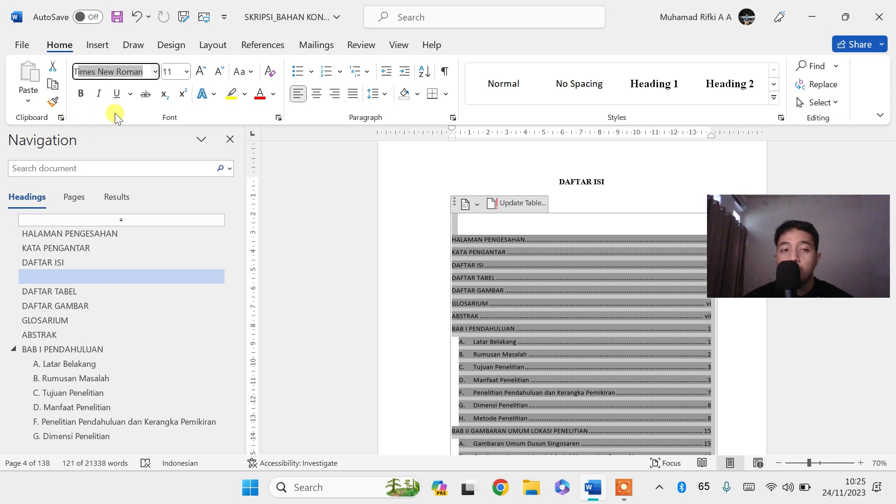
pyautogui.click(178, 71)
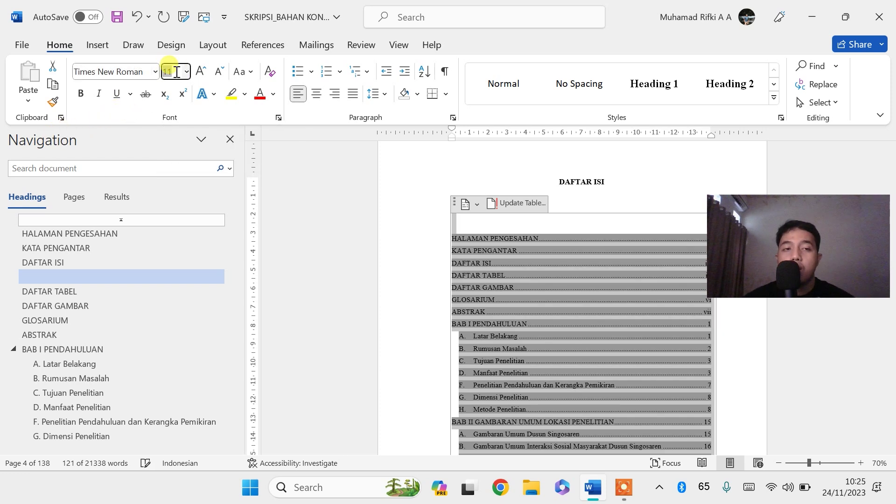
pyautogui.write('12')
pyautogui.press('Return')
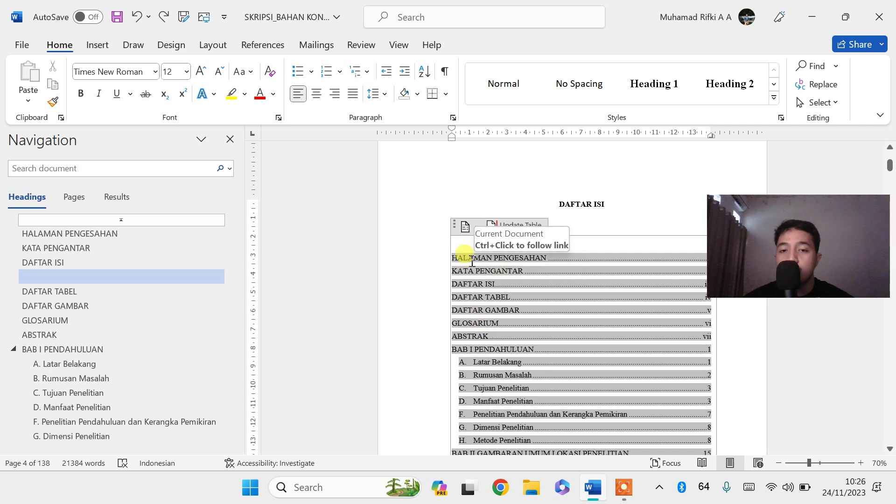
pyautogui.moveTo(540, 349)
pyautogui.mouseDown()
pyautogui.moveTo(473, 260)
pyautogui.moveTo(488, 262)
pyautogui.mouseUp()
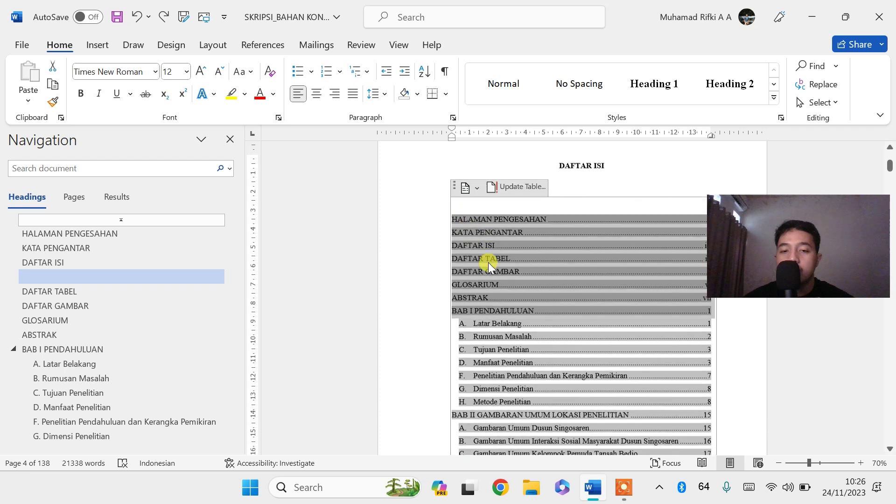
pyautogui.click(81, 94)
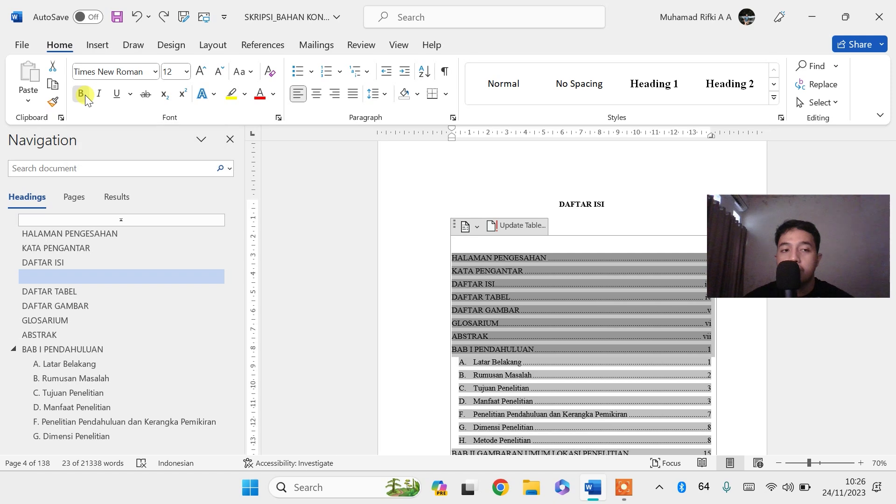
# Bold the BAB II and BAB III entries in the table of contents.
pyautogui.scroll(-1, 530, 300)
pyautogui.scroll(-1, 537, 312)
pyautogui.scroll(-1, 533, 316)
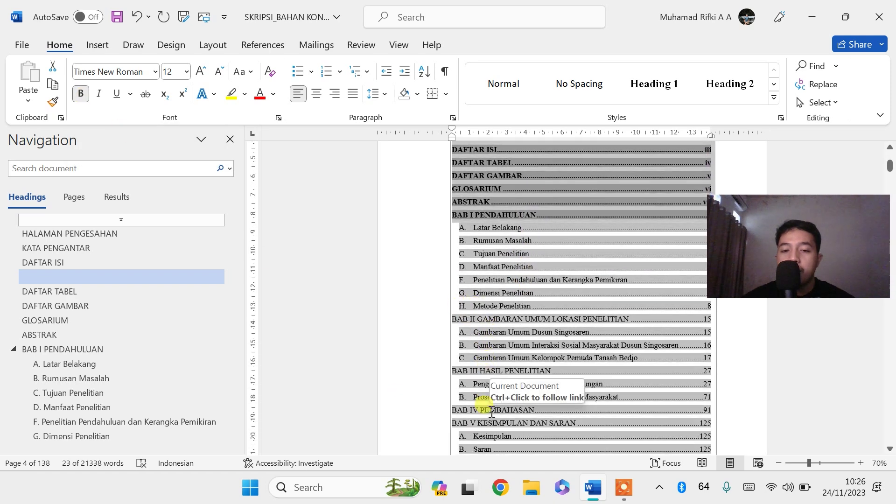
pyautogui.scroll(-1, 486, 411)
pyautogui.scroll(-1, 495, 411)
pyautogui.scroll(2, 523, 357)
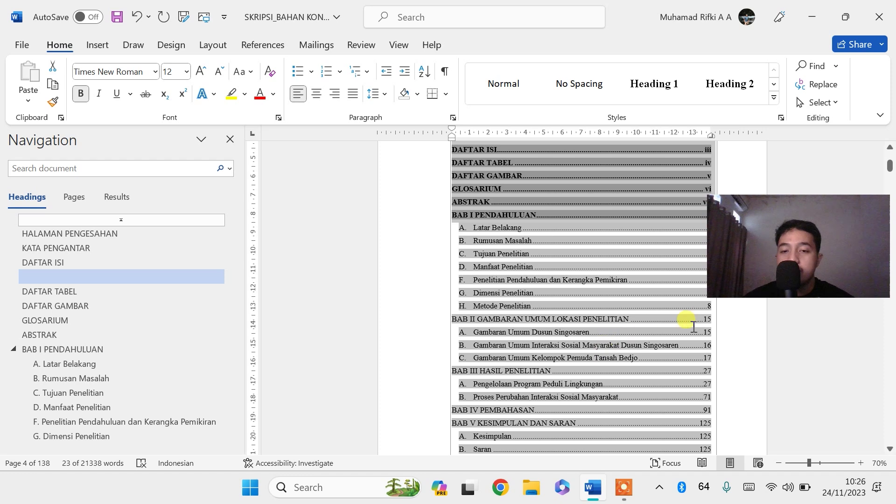
pyautogui.moveTo(710, 319); pyautogui.dragTo(462, 319)
pyautogui.hotkey('ctrl', 'b')
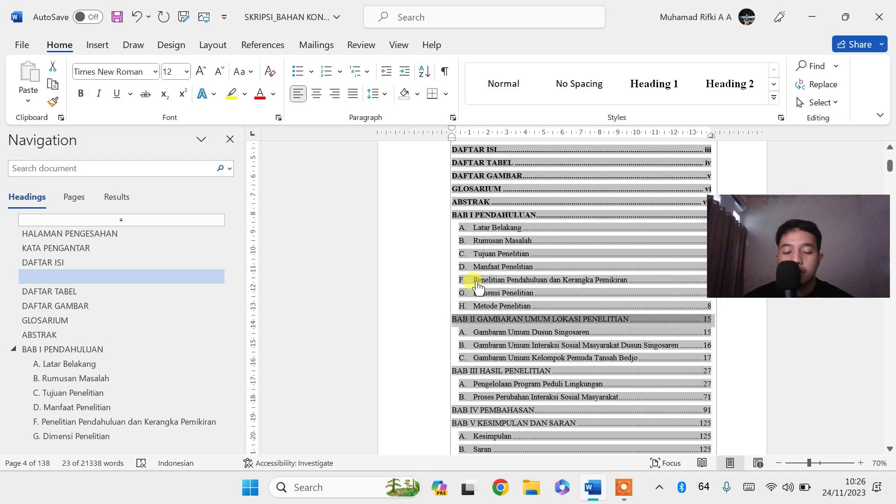
pyautogui.click(559, 402)
pyautogui.moveTo(711, 371); pyautogui.dragTo(446, 371)
pyautogui.hotkey('ctrl', 'b')
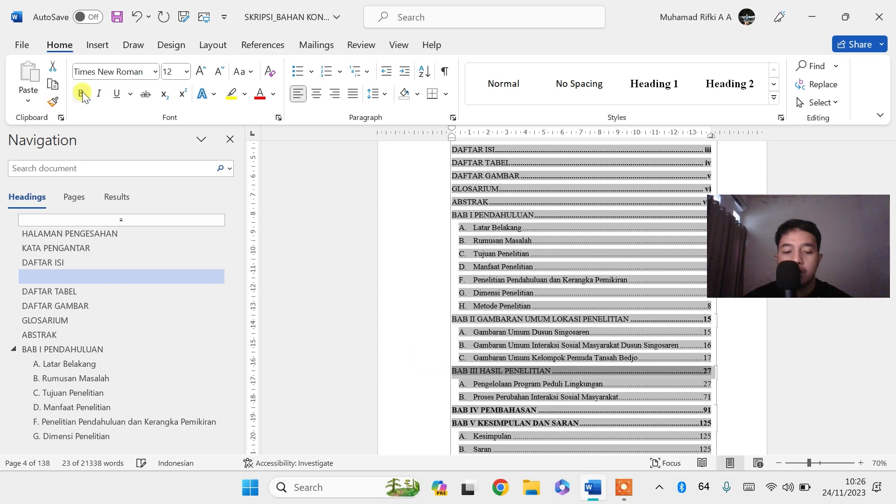
# Bold the BAB IV, BAB V and DAFTAR PUSTAKA entries.
pyautogui.scroll(-1, 460, 360)
pyautogui.moveTo(452, 366); pyautogui.dragTo(658, 377)
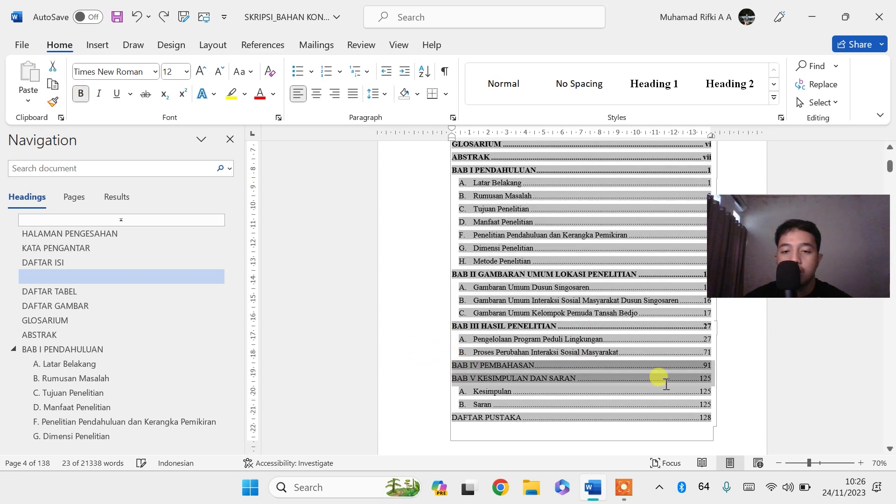
pyautogui.hotkey('ctrl', 'b')
pyautogui.scroll(-1, 543, 382)
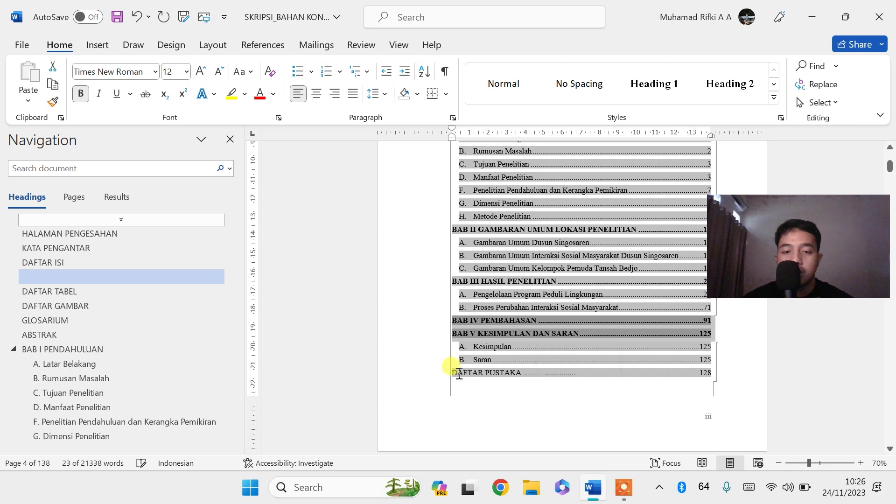
pyautogui.moveTo(448, 372); pyautogui.dragTo(570, 374)
pyautogui.hotkey('ctrl', 'b')
pyautogui.scroll(1, 602, 280)
pyautogui.scroll(3, 608, 232)
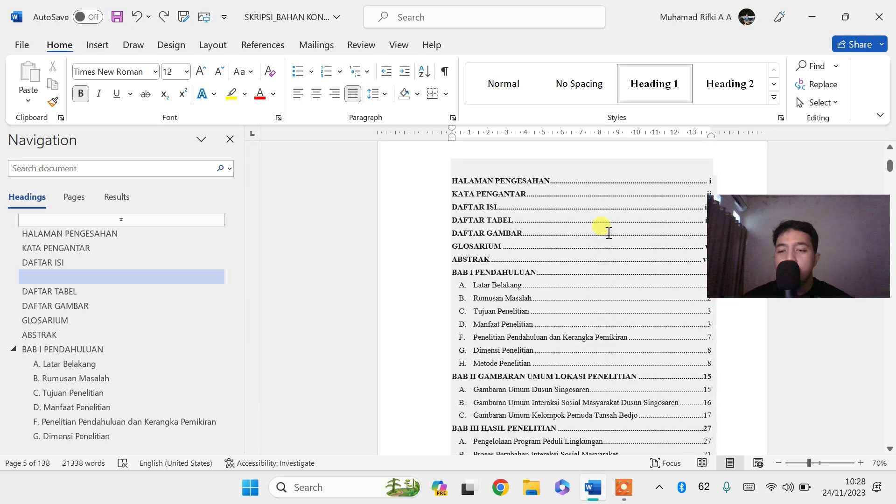
pyautogui.scroll(3, 616, 219)
pyautogui.click(40, 275)
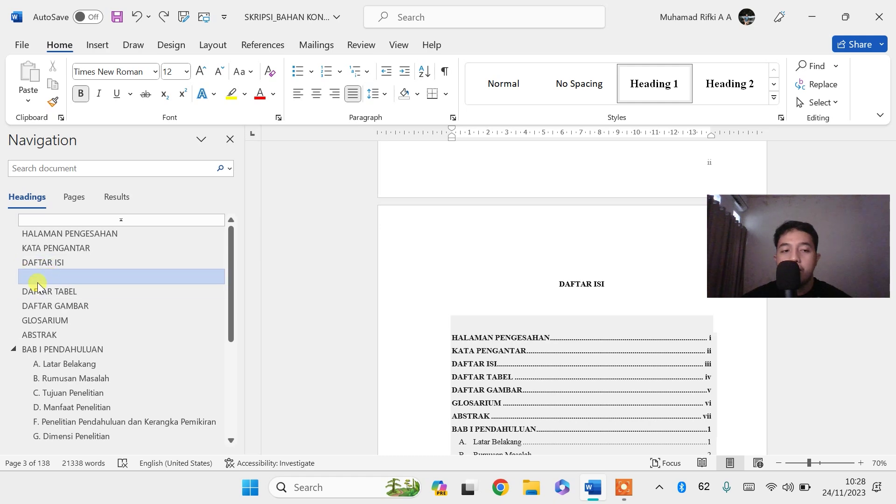
# Delete the blank page following the table of contents.
pyautogui.click(126, 278)
pyautogui.scroll(3, 566, 260)
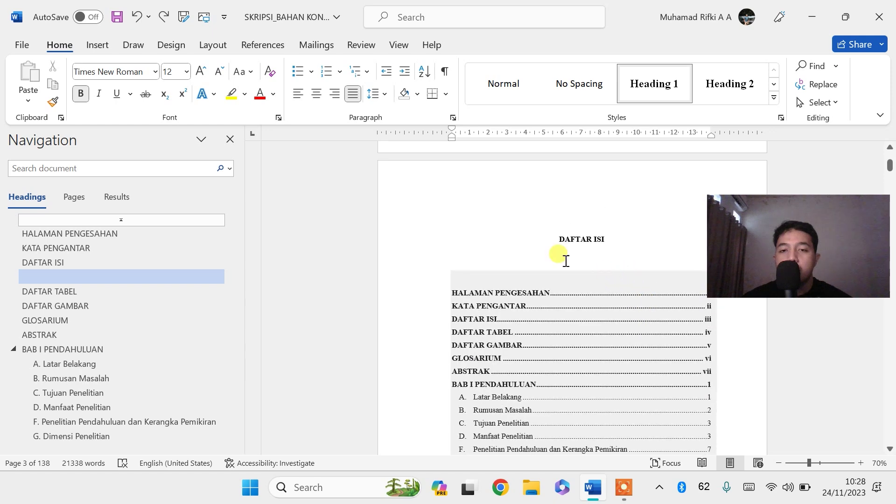
pyautogui.scroll(1, 522, 176)
pyautogui.scroll(-4, 576, 236)
pyautogui.scroll(-8, 588, 241)
pyautogui.scroll(-1, 588, 241)
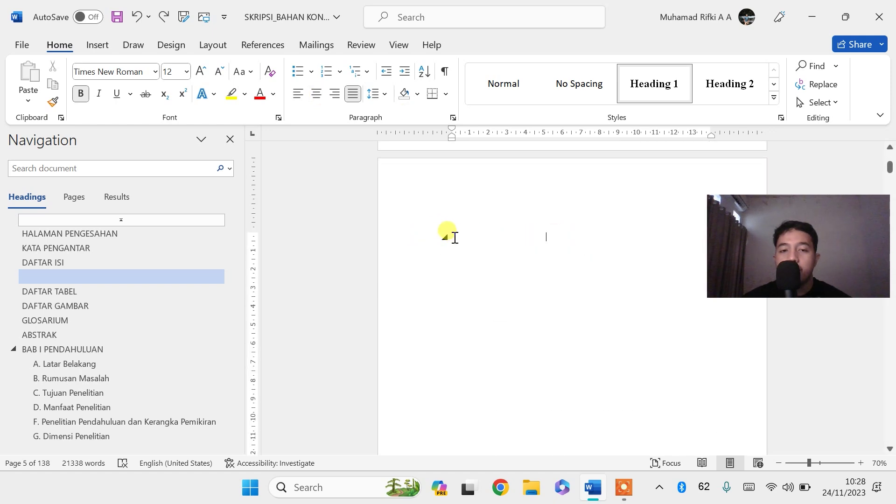
pyautogui.press('BackSpace')
pyautogui.press('BackSpace')
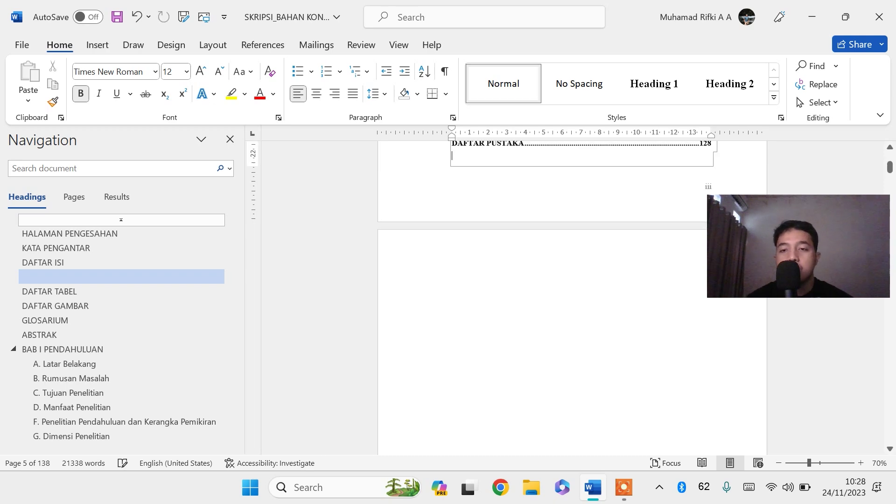
# Delete the empty heading line beneath the DAFTAR ISI title.
pyautogui.scroll(4, 467, 248)
pyautogui.scroll(10, 500, 257)
pyautogui.scroll(4, 439, 244)
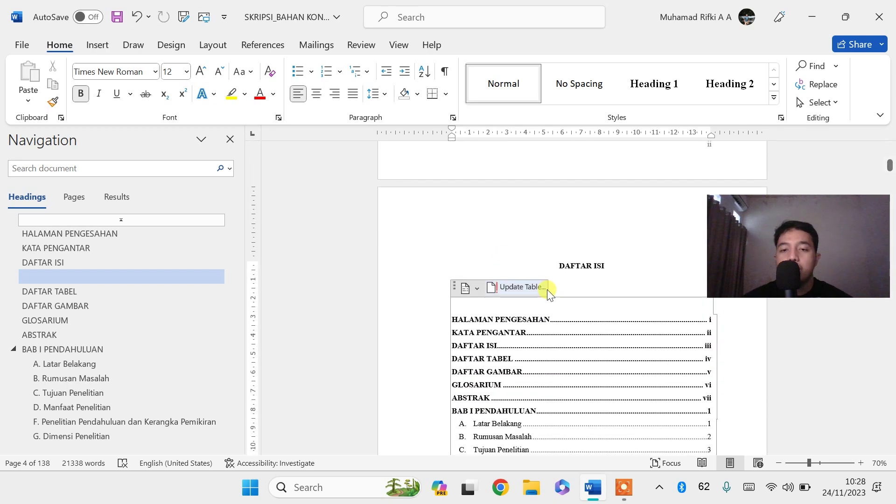
pyautogui.click(607, 284)
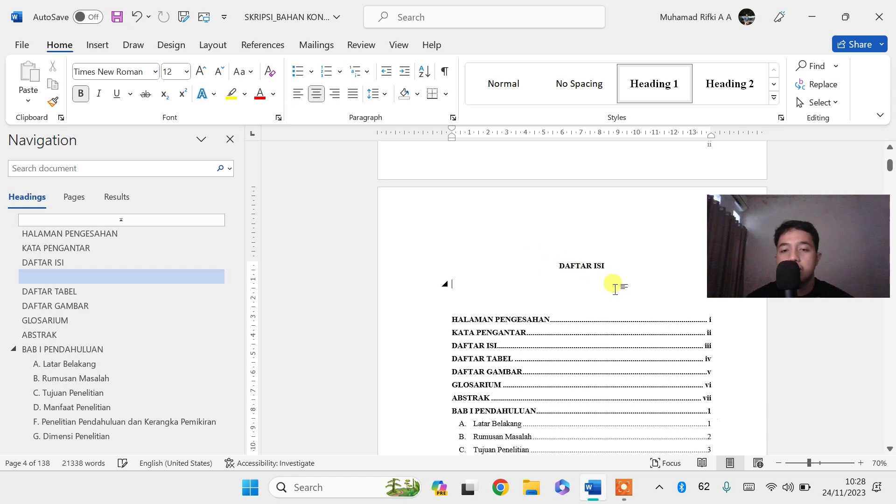
pyautogui.press('BackSpace')
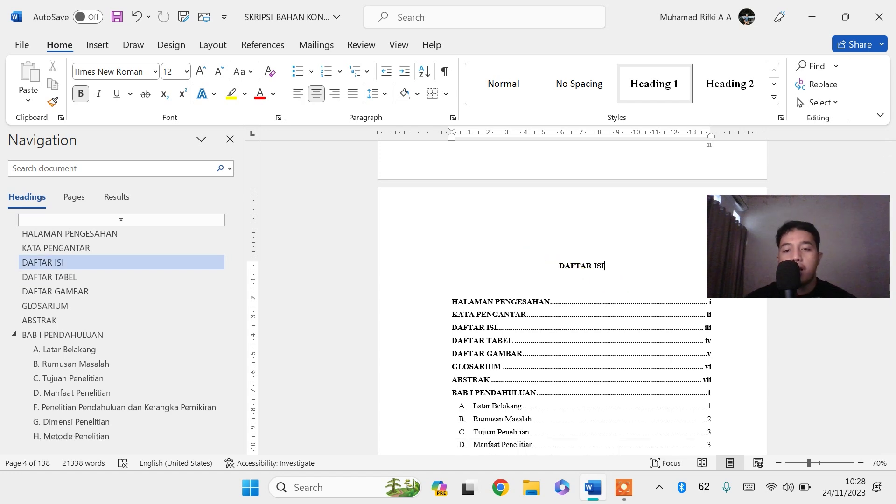
pyautogui.scroll(-4, 607, 318)
pyautogui.scroll(2, 537, 281)
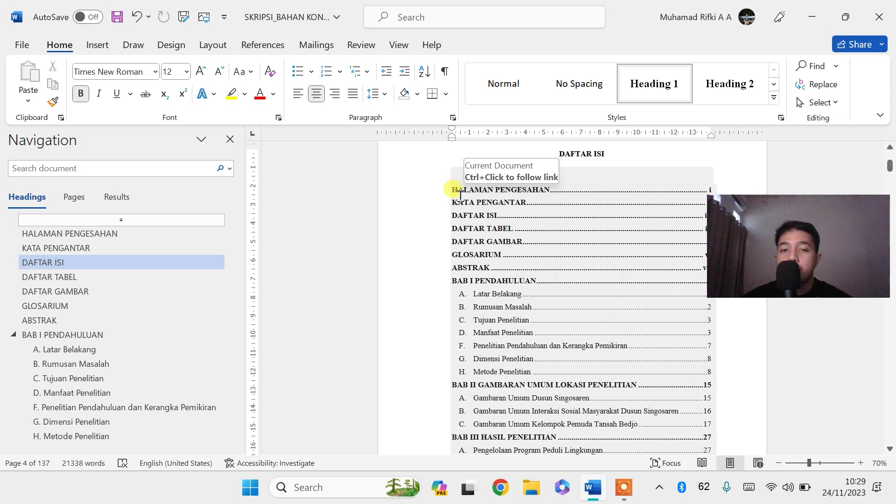
# Update the table of contents with page numbers only, then select the BAB II–IV entries.
pyautogui.click(543, 282)
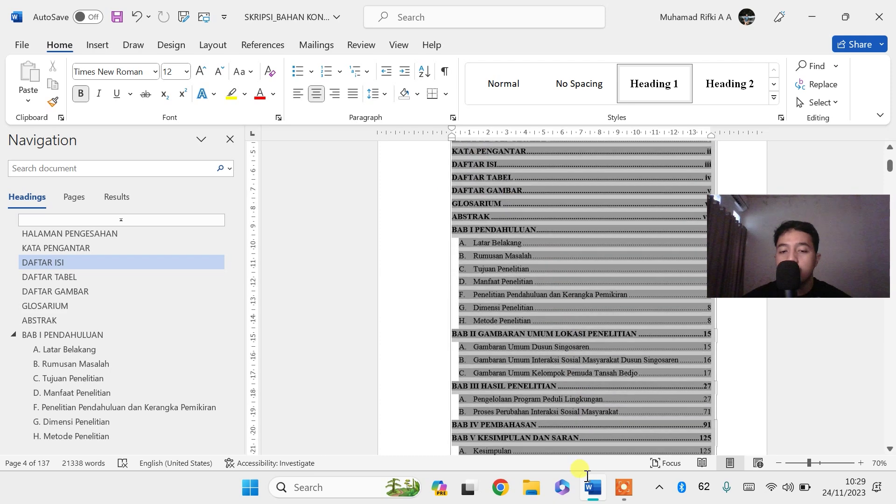
pyautogui.scroll(-5, 564, 288)
pyautogui.click(564, 288)
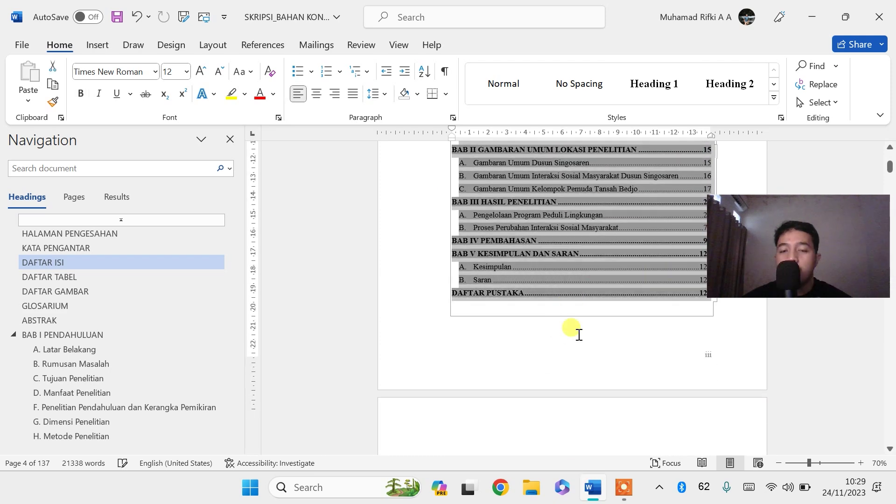
pyautogui.scroll(7, 548, 303)
pyautogui.click(543, 236)
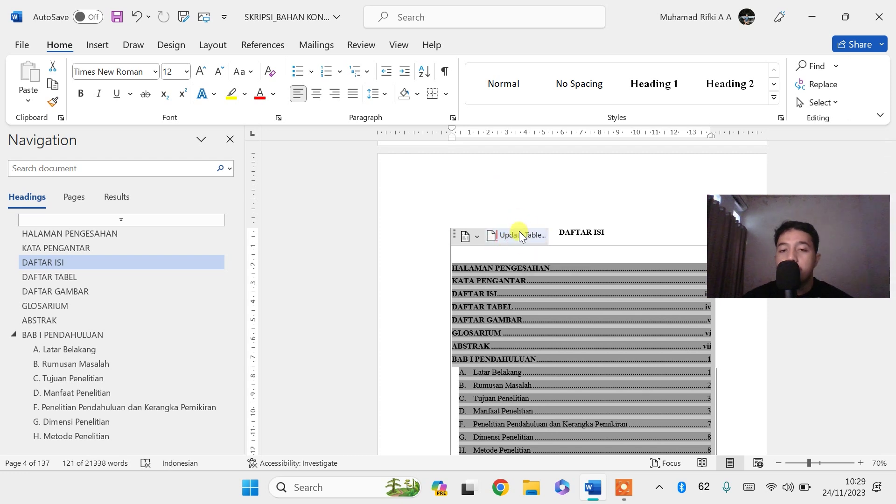
pyautogui.click(519, 231)
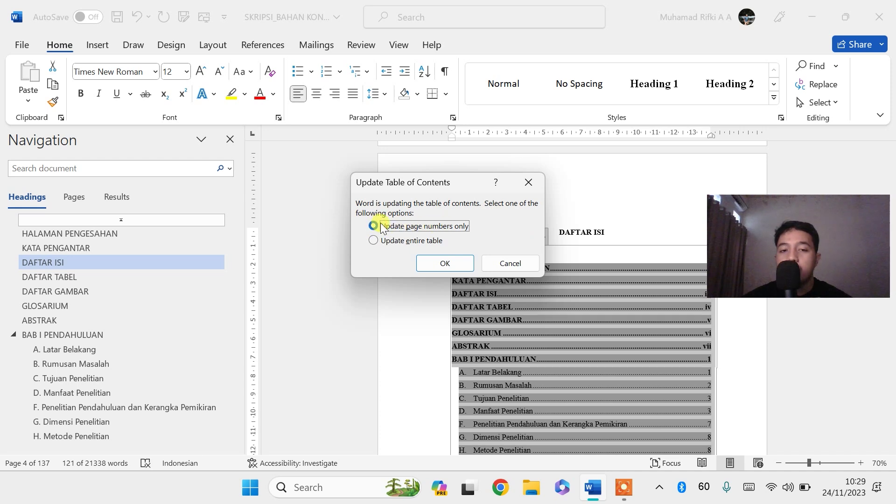
pyautogui.click(447, 260)
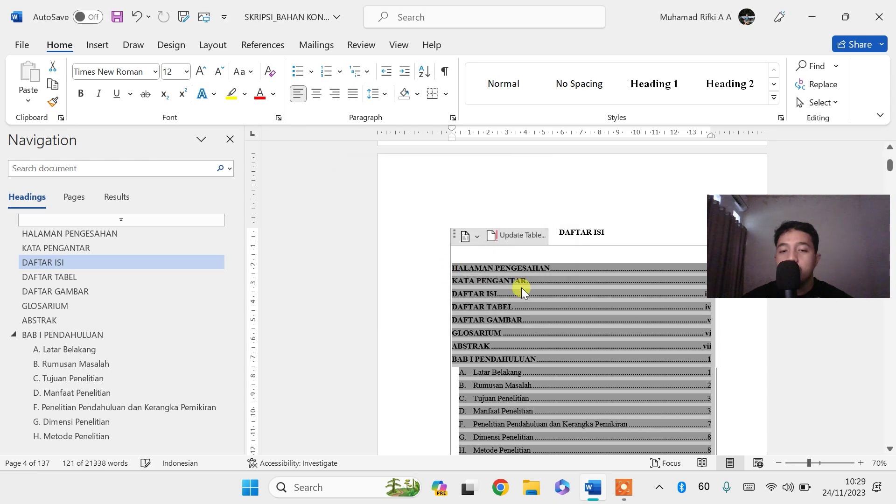
pyautogui.scroll(-5, 522, 287)
pyautogui.moveTo(710, 308); pyautogui.dragTo(700, 398)
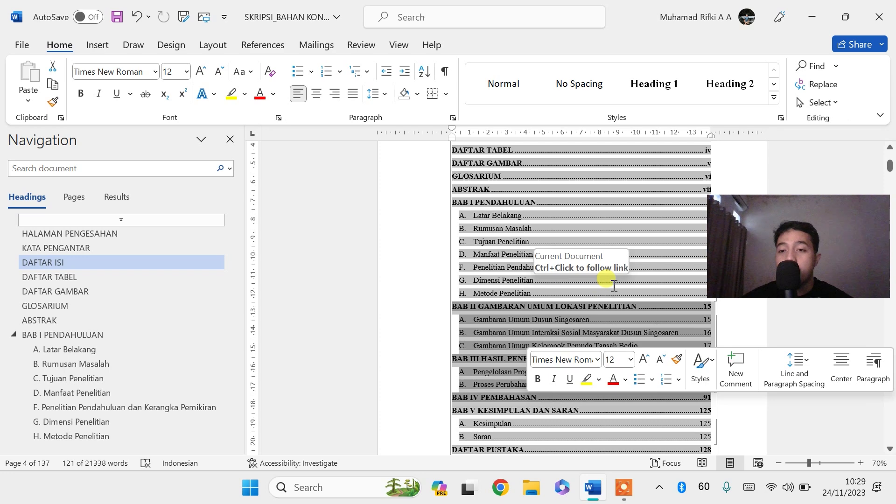
pyautogui.scroll(-3, 619, 281)
pyautogui.scroll(-1, 624, 287)
pyautogui.scroll(-4, 625, 292)
pyautogui.scroll(2, 630, 299)
pyautogui.scroll(6, 640, 309)
pyautogui.scroll(3, 642, 311)
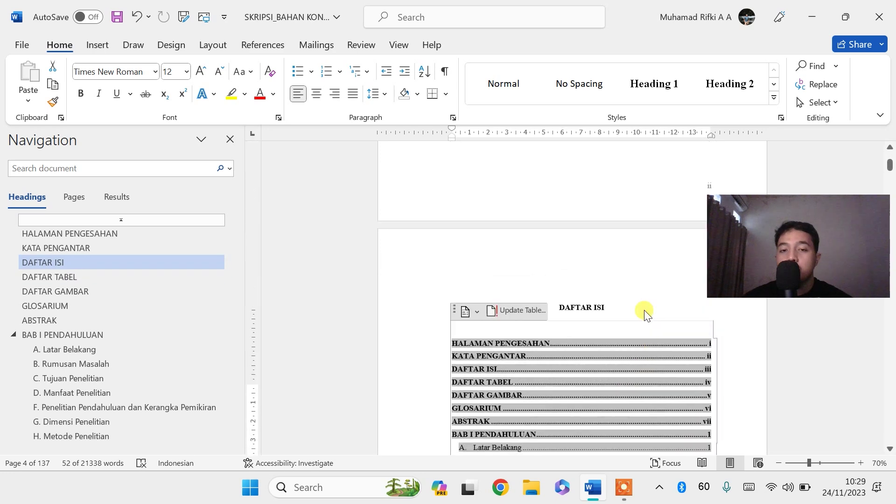
pyautogui.scroll(-3, 643, 313)
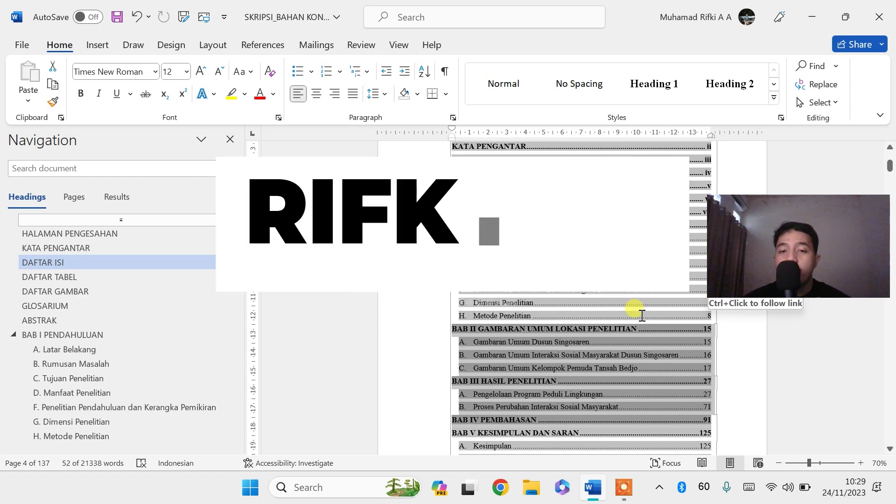
pyautogui.scroll(2, 643, 315)
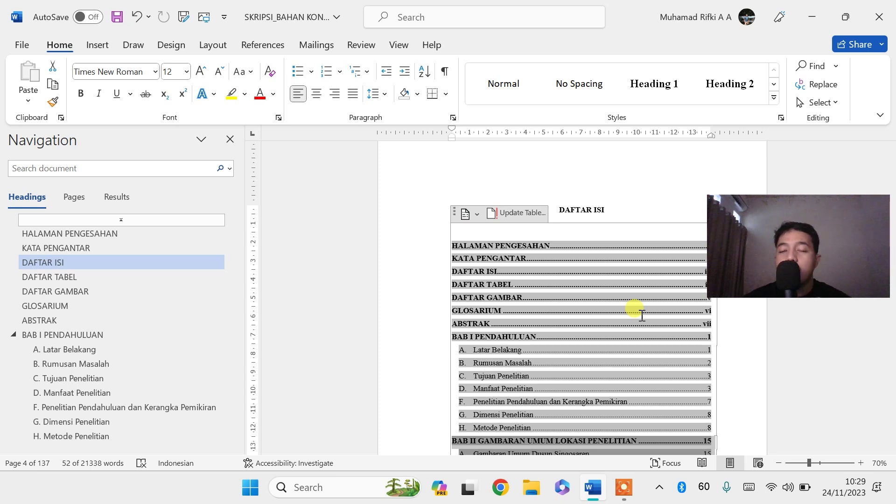
pyautogui.click(643, 316)
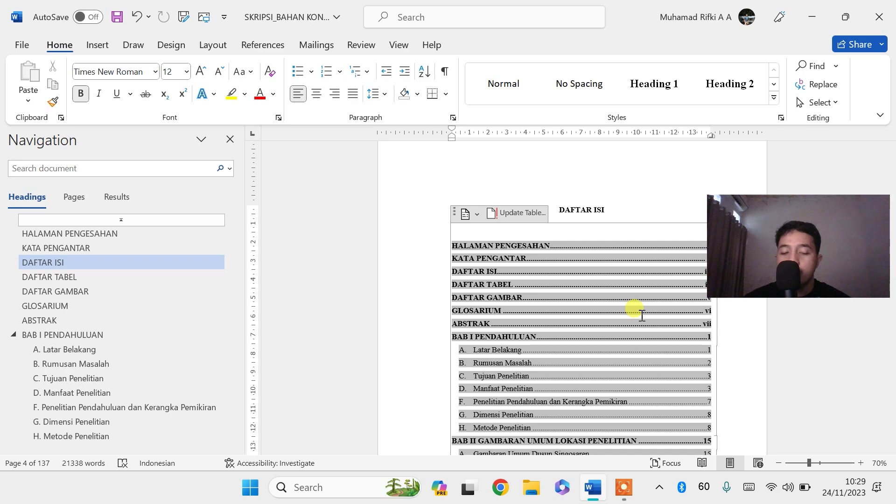